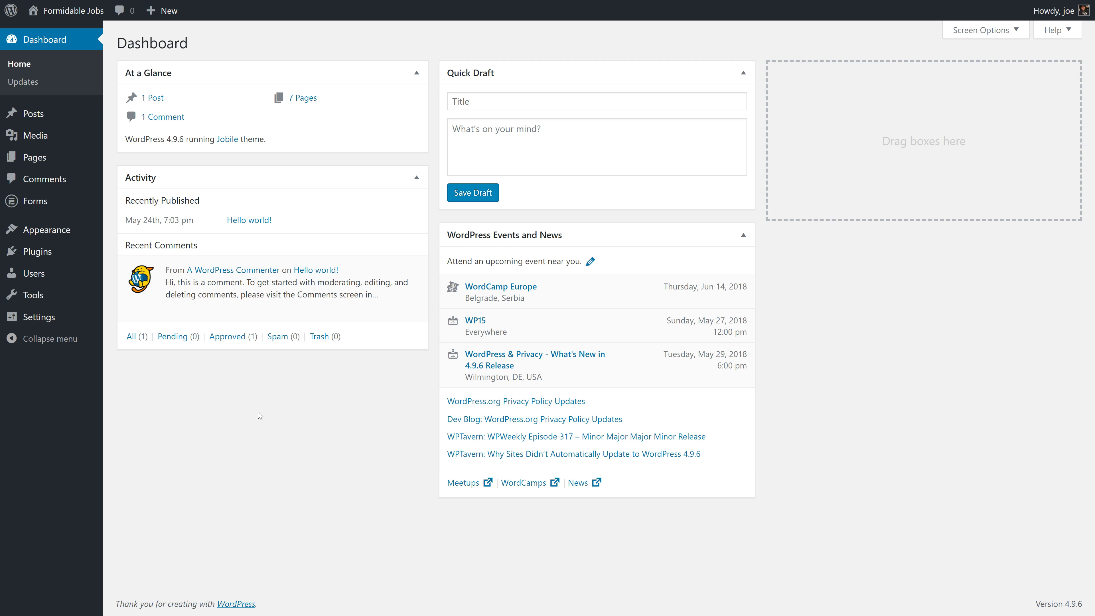
# Step: Create a new form from the Job Application template in the Forms section
pyautogui.moveTo(64, 203)
pyautogui.click(123, 205)
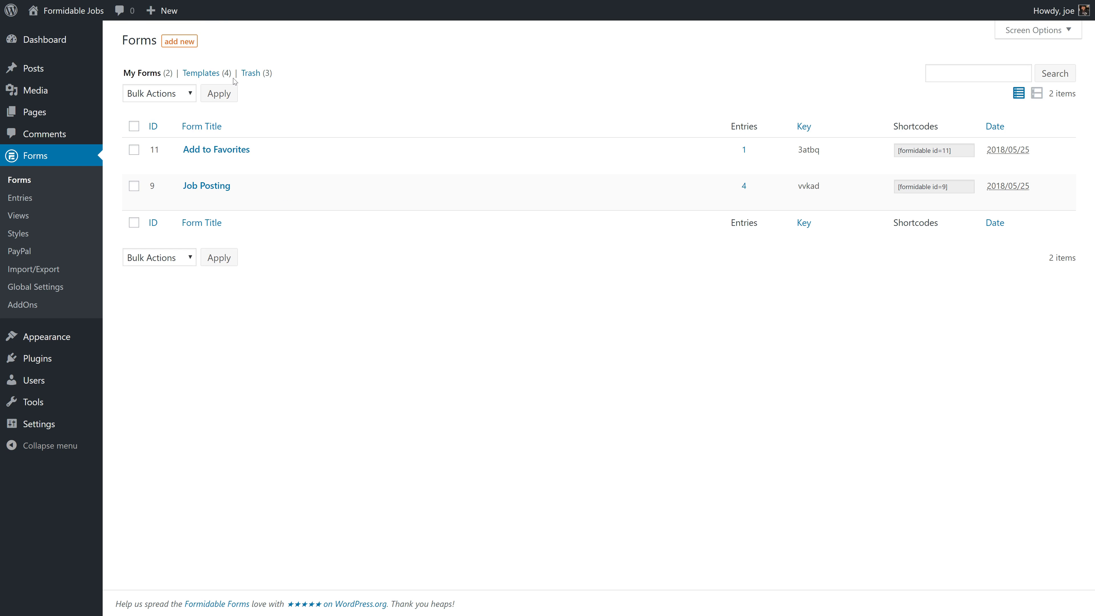
pyautogui.click(215, 74)
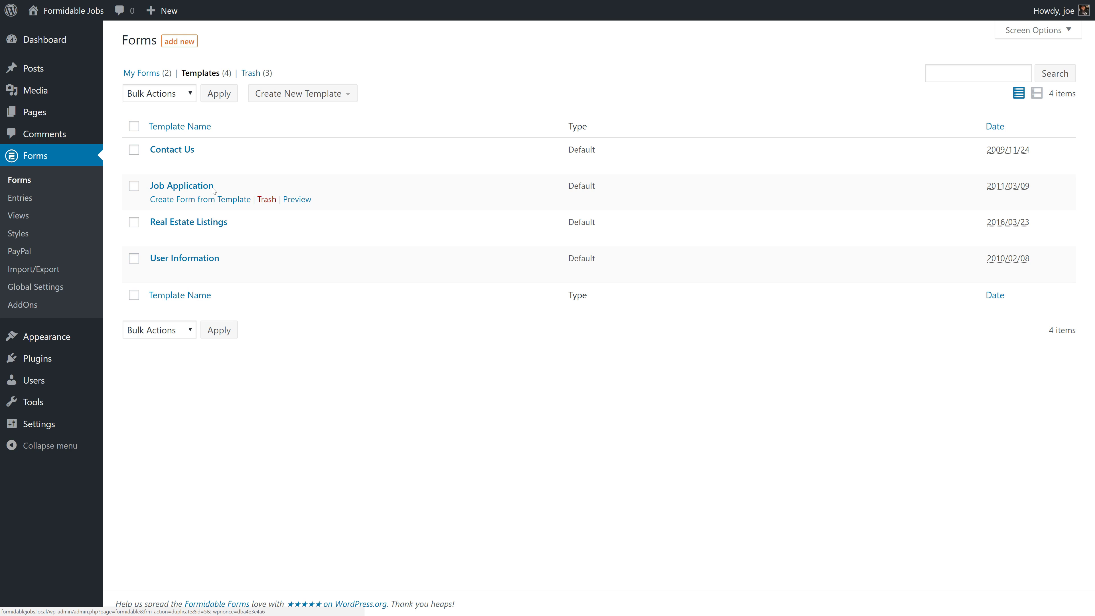
pyautogui.click(201, 200)
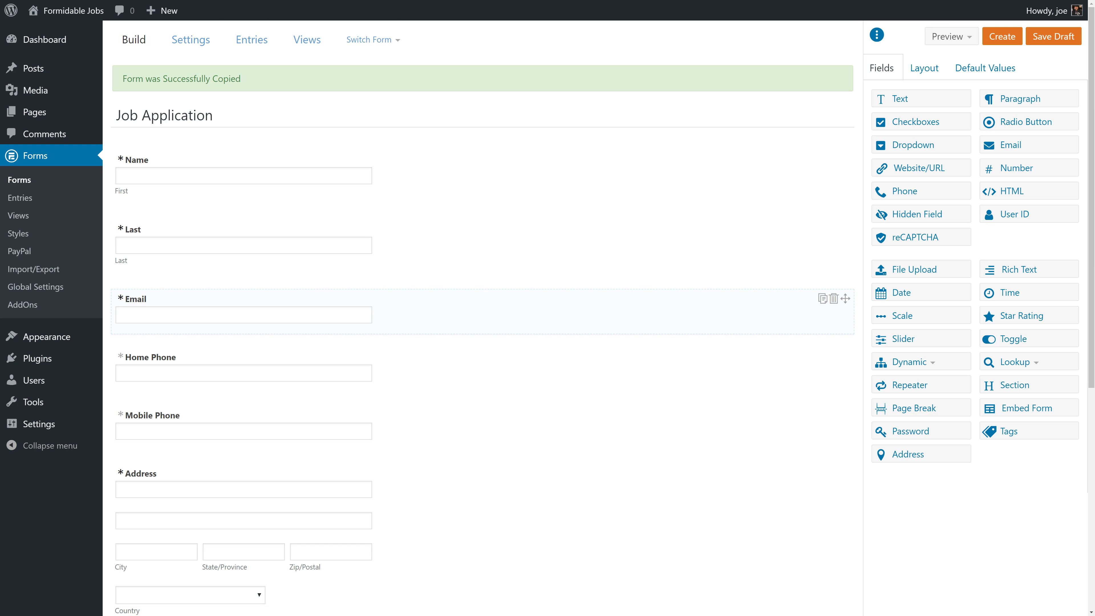
# Step: Add a Dynamic field of the Dropdown type at the end of the Job Application form
pyautogui.scroll(-3, 379, 302)
pyautogui.scroll(-3, 373, 298)
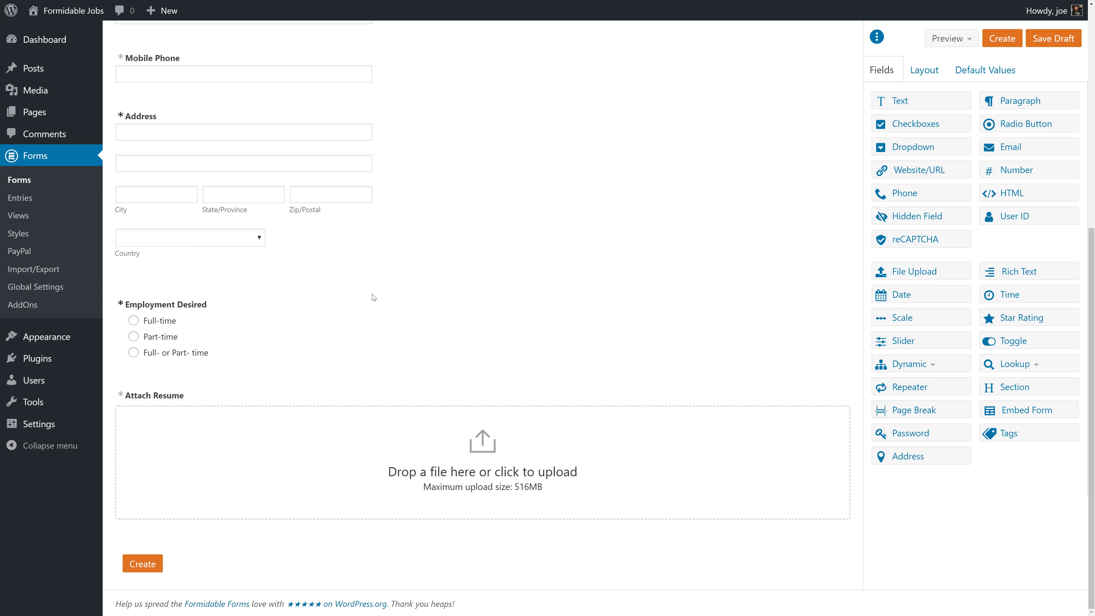
pyautogui.scroll(2, 373, 298)
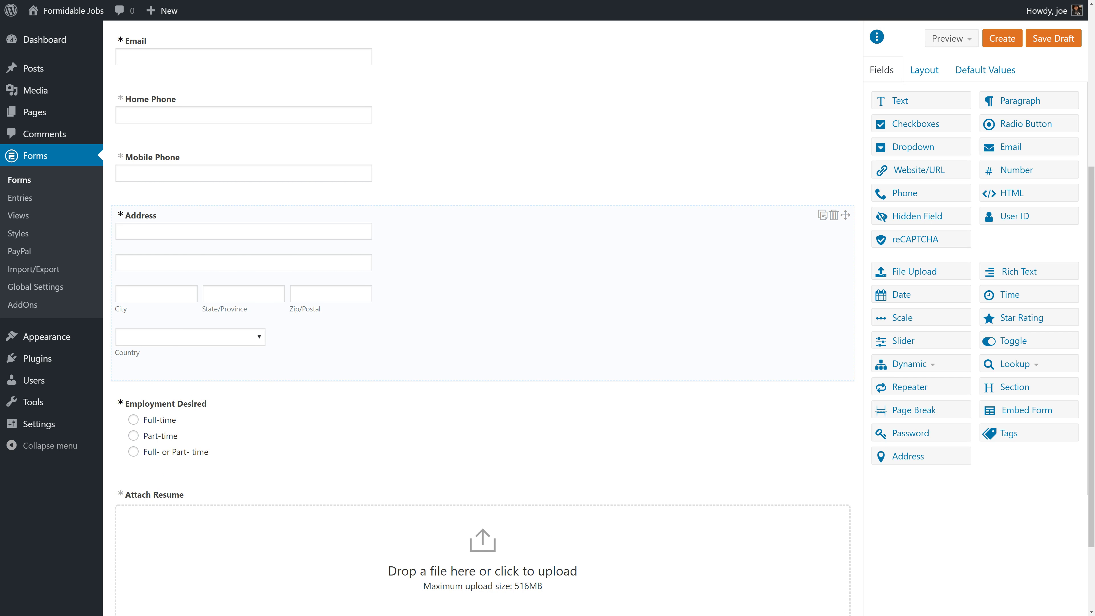
pyautogui.scroll(-2, 374, 298)
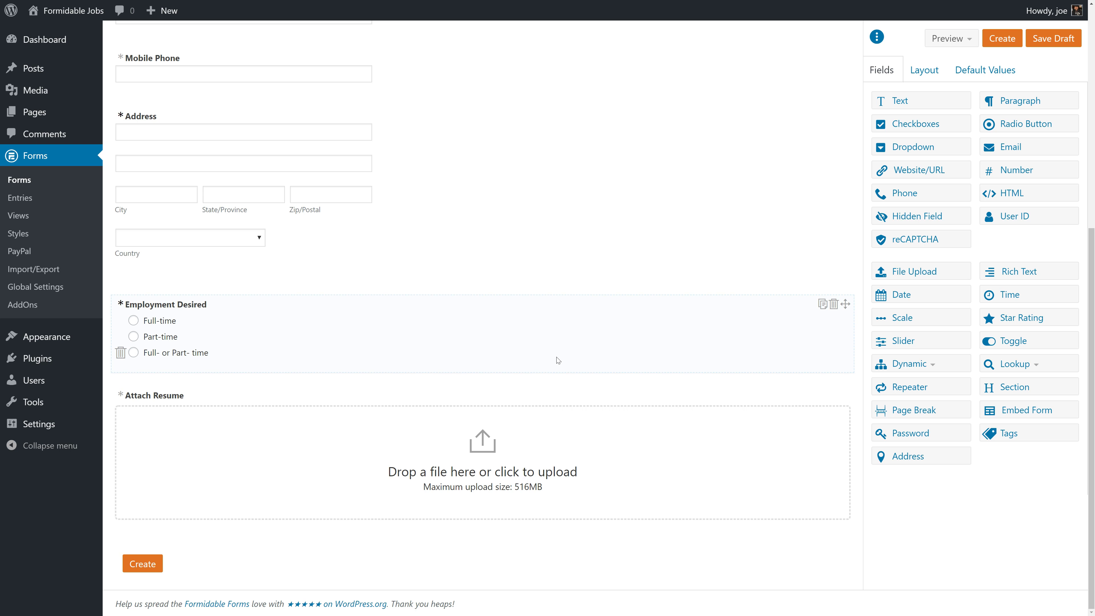
pyautogui.click(916, 365)
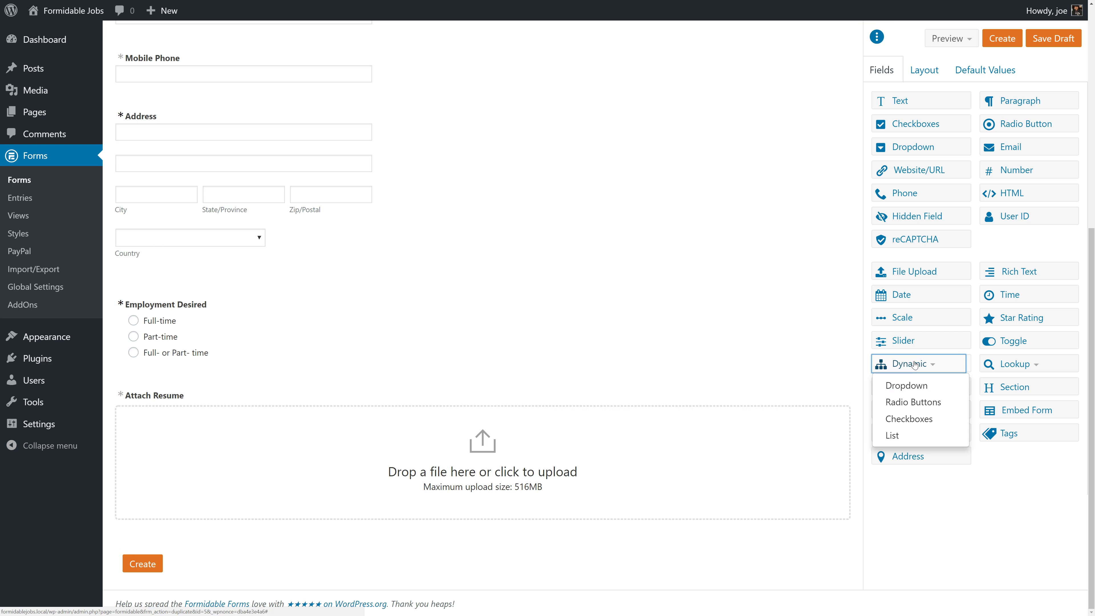
pyautogui.click(907, 386)
pyautogui.scroll(-3, 530, 410)
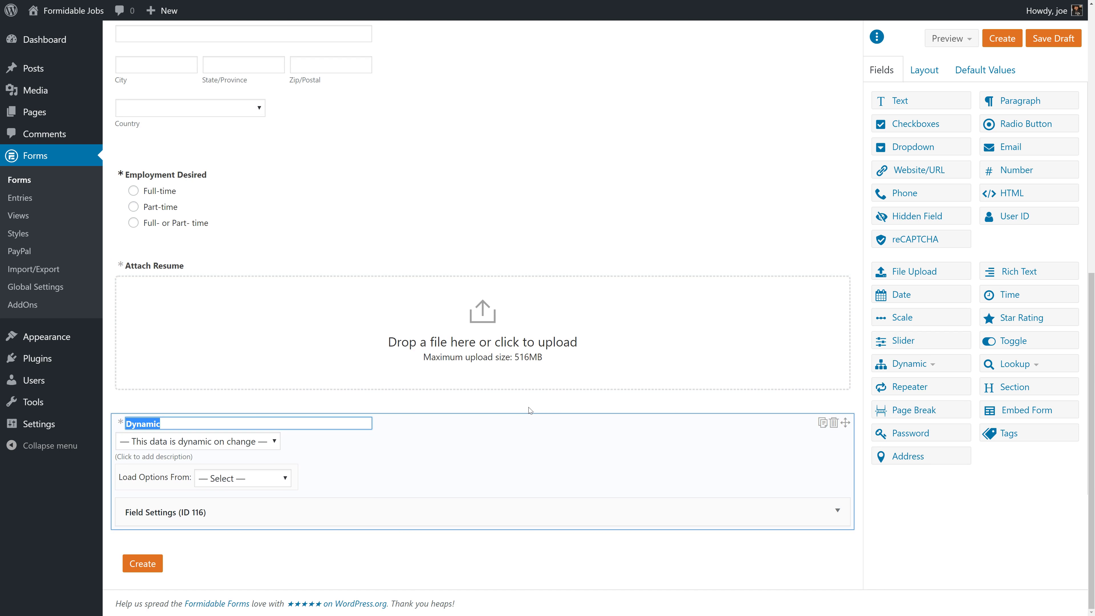
# Step: Load the dynamic field's options from Form Entries of the Job Posting form, using its Job Title field
pyautogui.click(240, 483)
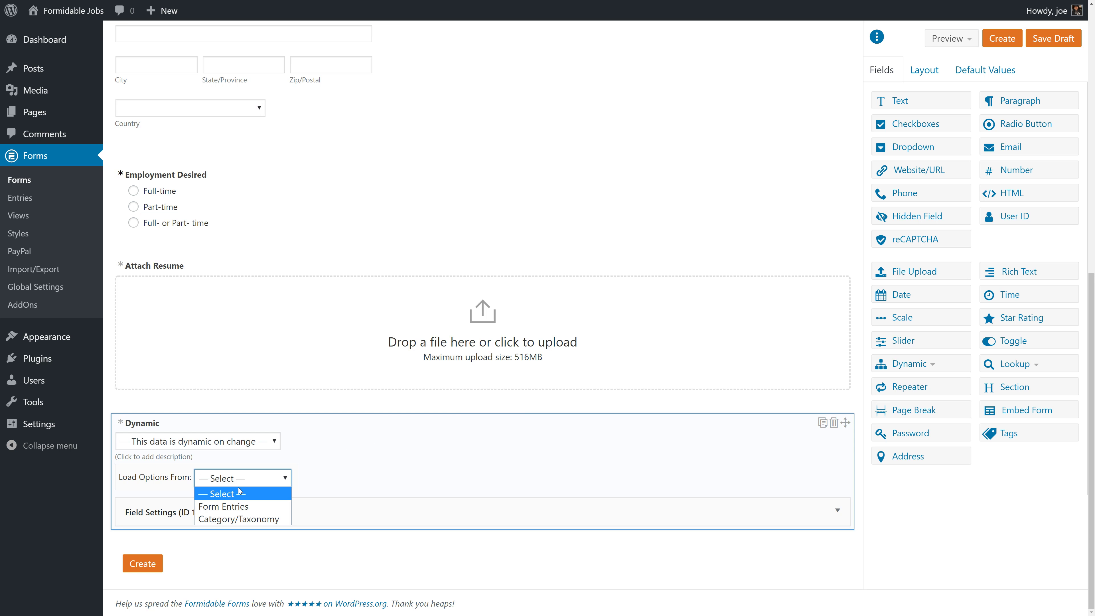
pyautogui.click(236, 506)
pyautogui.click(335, 479)
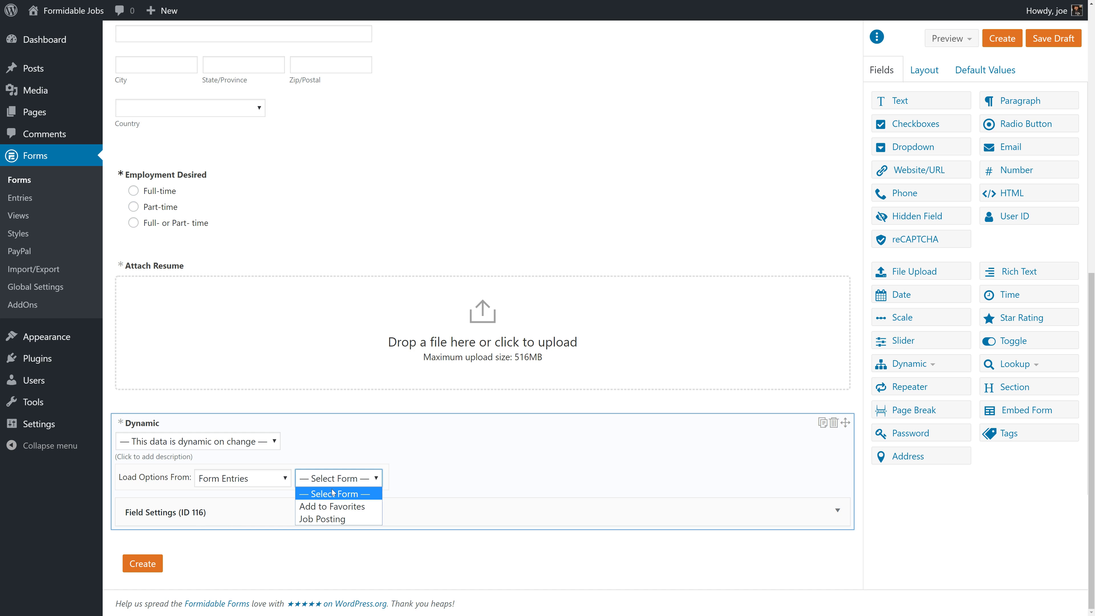
pyautogui.click(336, 520)
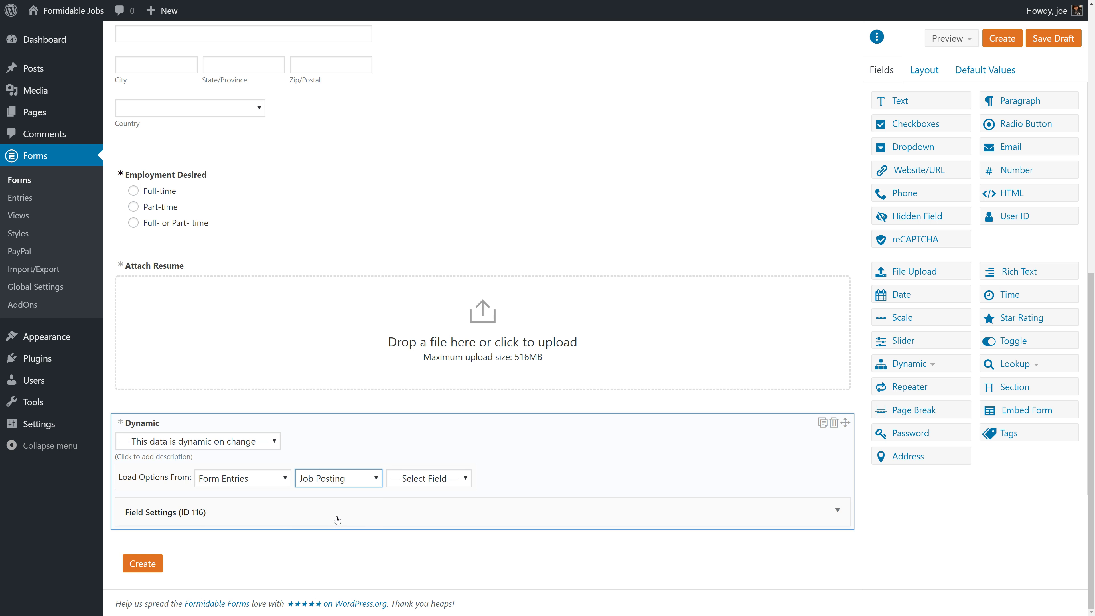
pyautogui.click(422, 477)
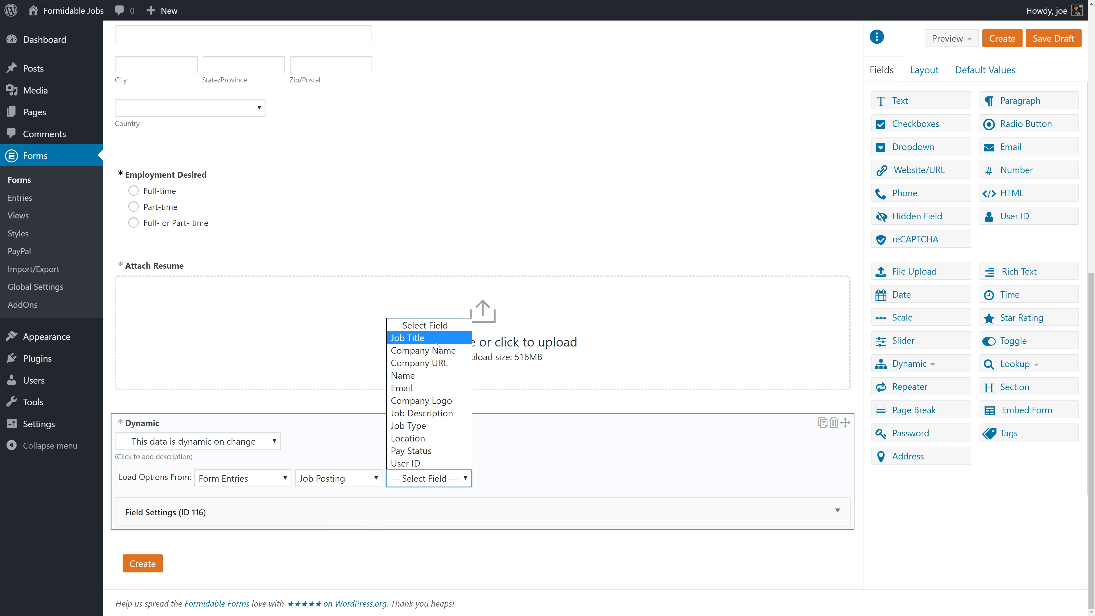
pyautogui.click(427, 338)
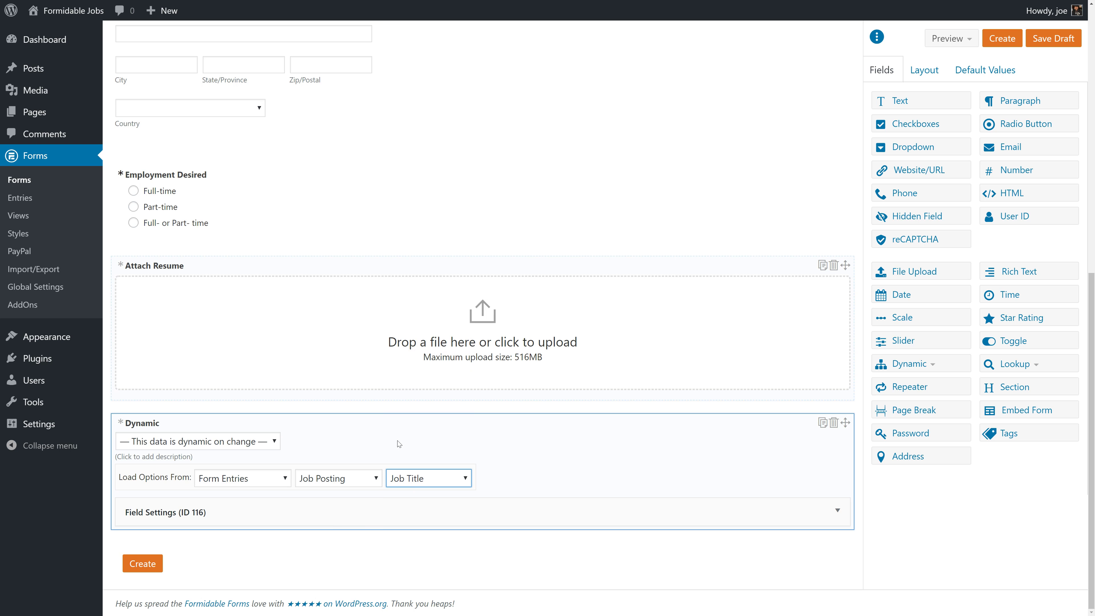
# Step: Make the dynamic field Required and Read Only in its field settings
pyautogui.click(351, 516)
pyautogui.scroll(-4, 434, 493)
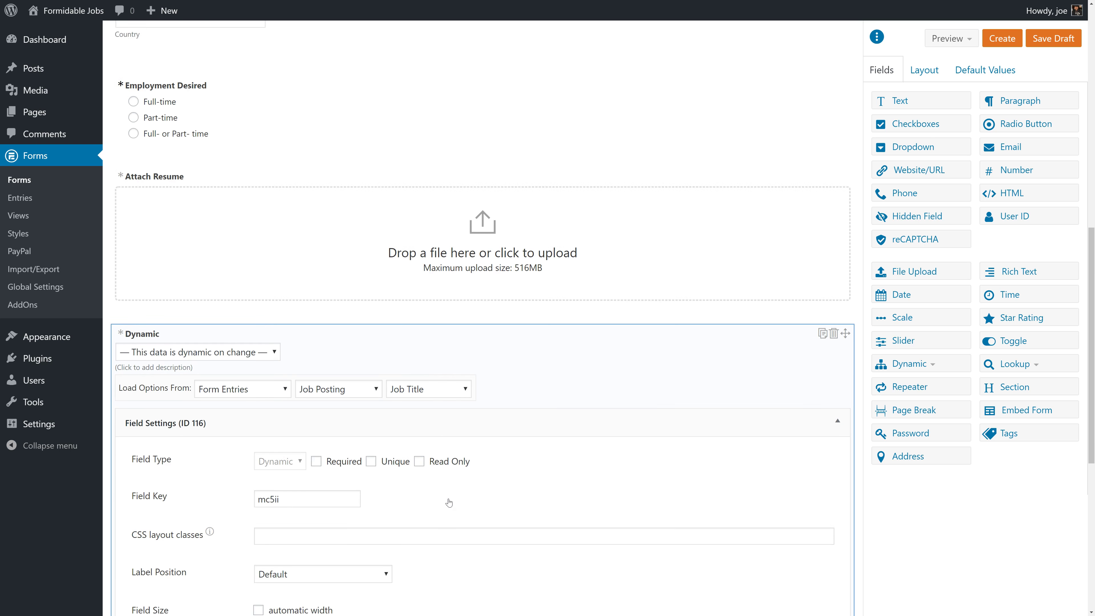
pyautogui.click(331, 366)
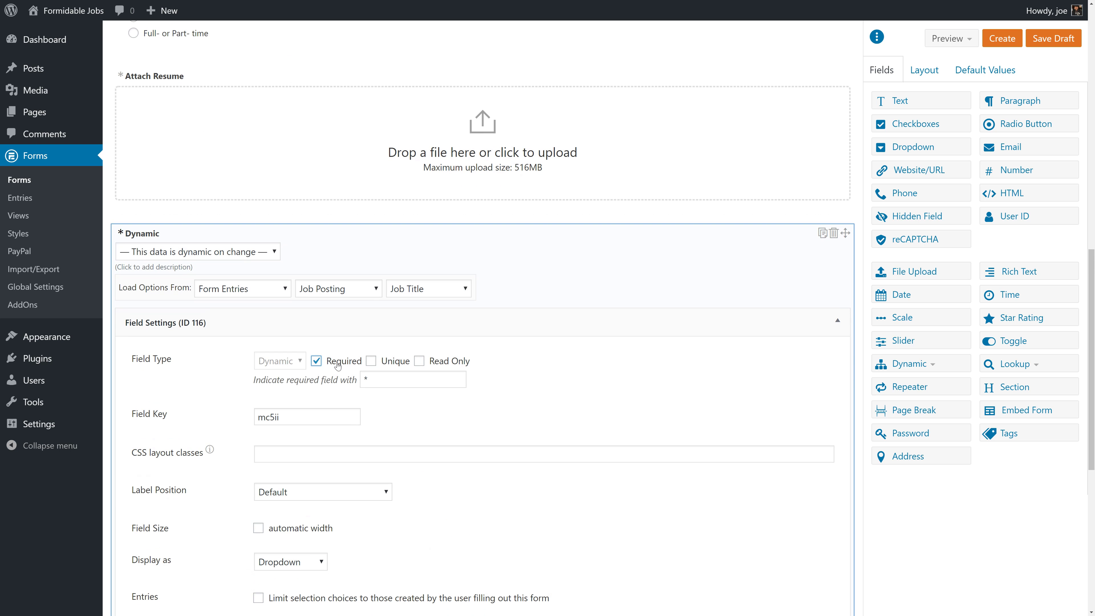
pyautogui.click(444, 365)
pyautogui.scroll(-2, 444, 423)
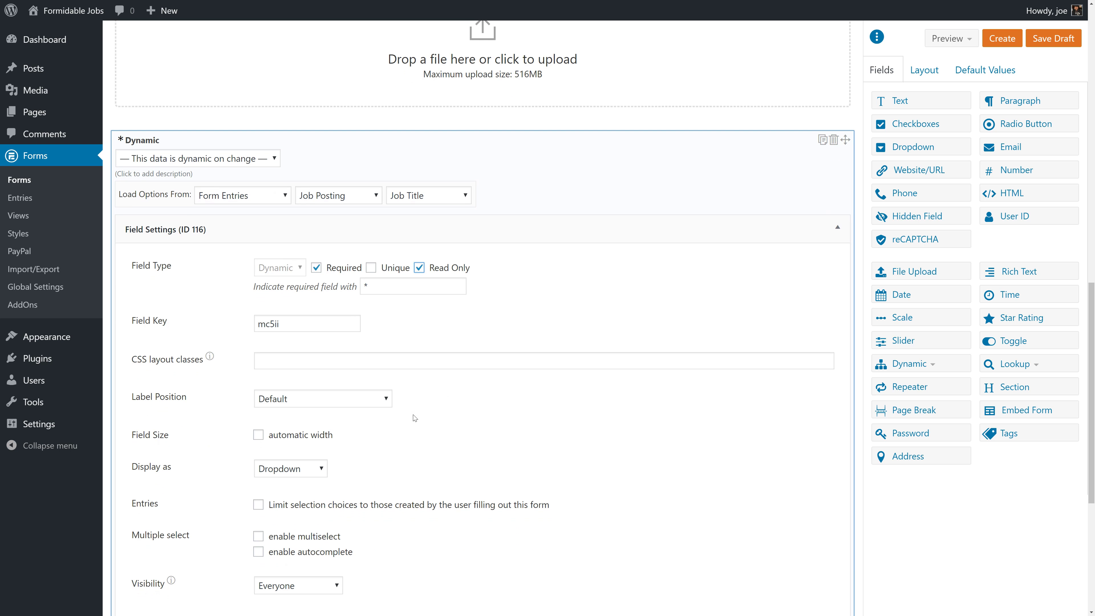
pyautogui.click(367, 400)
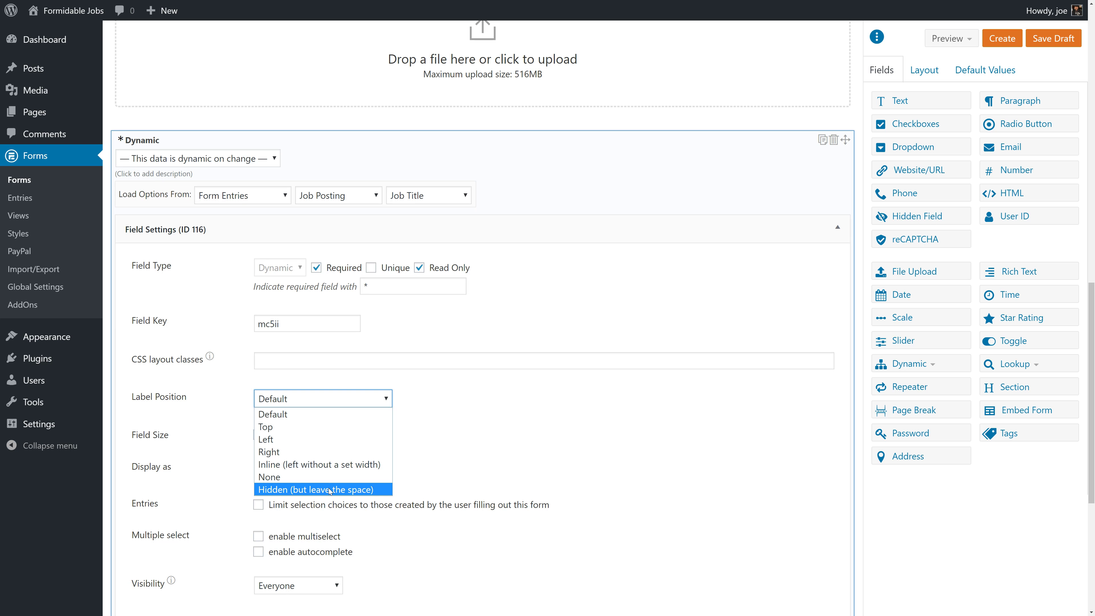
pyautogui.click(462, 475)
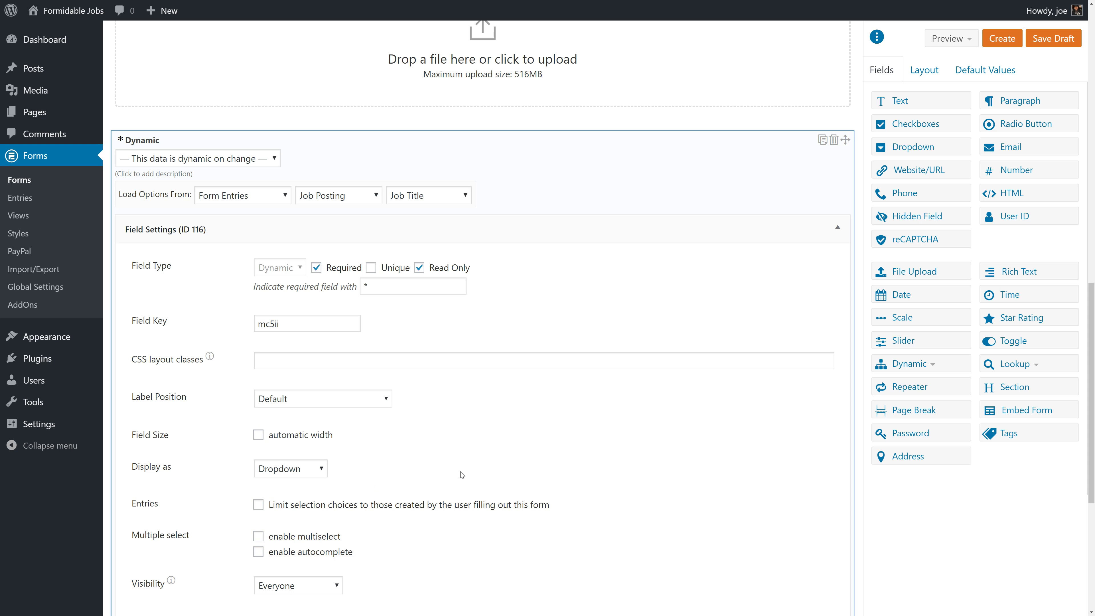
# Step: Rename the dynamic field's label to "Job Title"
pyautogui.scroll(3, 463, 475)
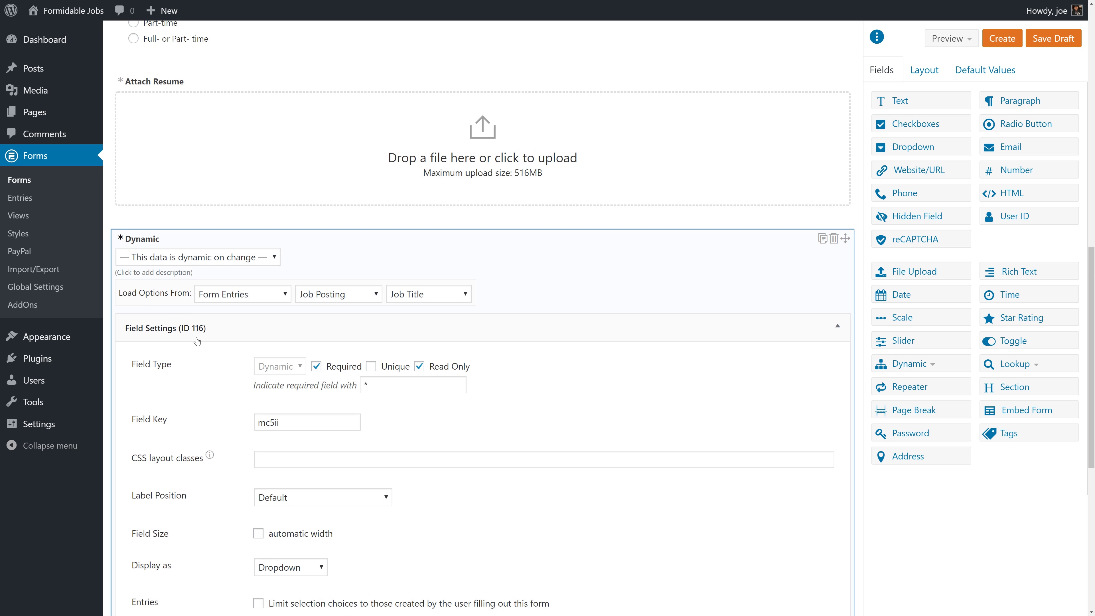
pyautogui.click(143, 239)
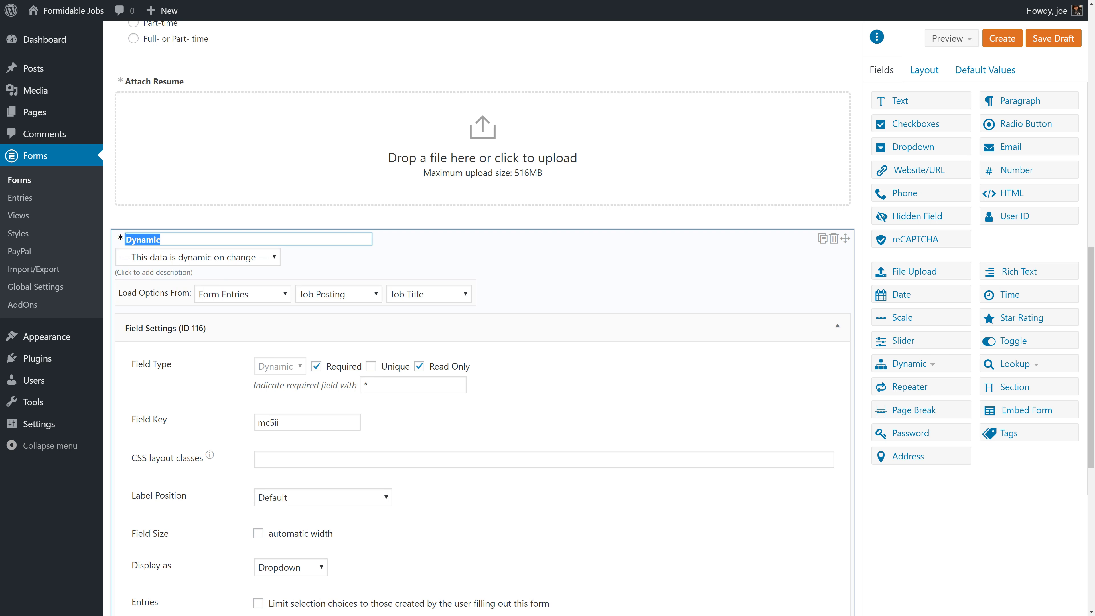
pyautogui.write('Job Title:')
# Step: Set the Job Title field's dynamic default value to [get param=entry] and create the form
pyautogui.scroll(-7, 265, 224)
pyautogui.scroll(-2, 255, 345)
pyautogui.click(289, 406)
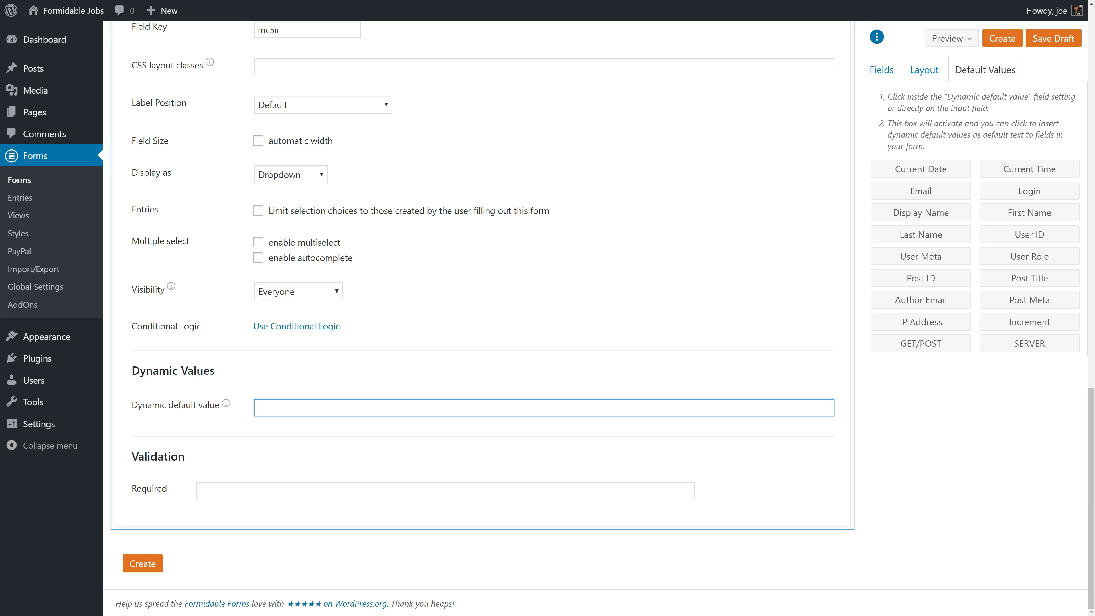
pyautogui.write('[get param=entry]')
pyautogui.click(142, 569)
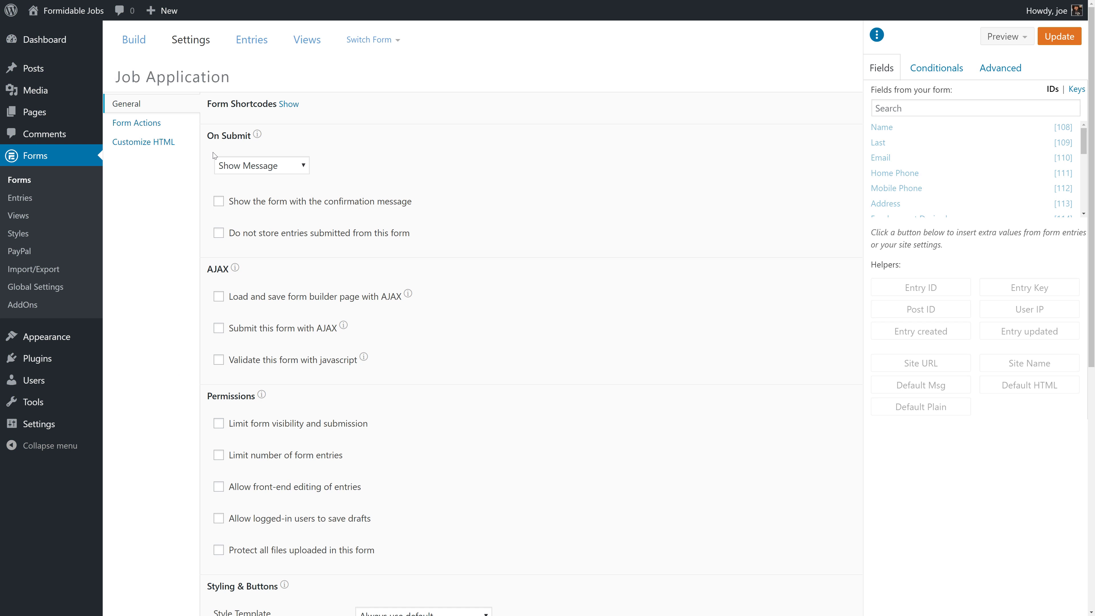
# Step: Open the Email Notification form action of the Job Application form and clear its To address
pyautogui.click(131, 125)
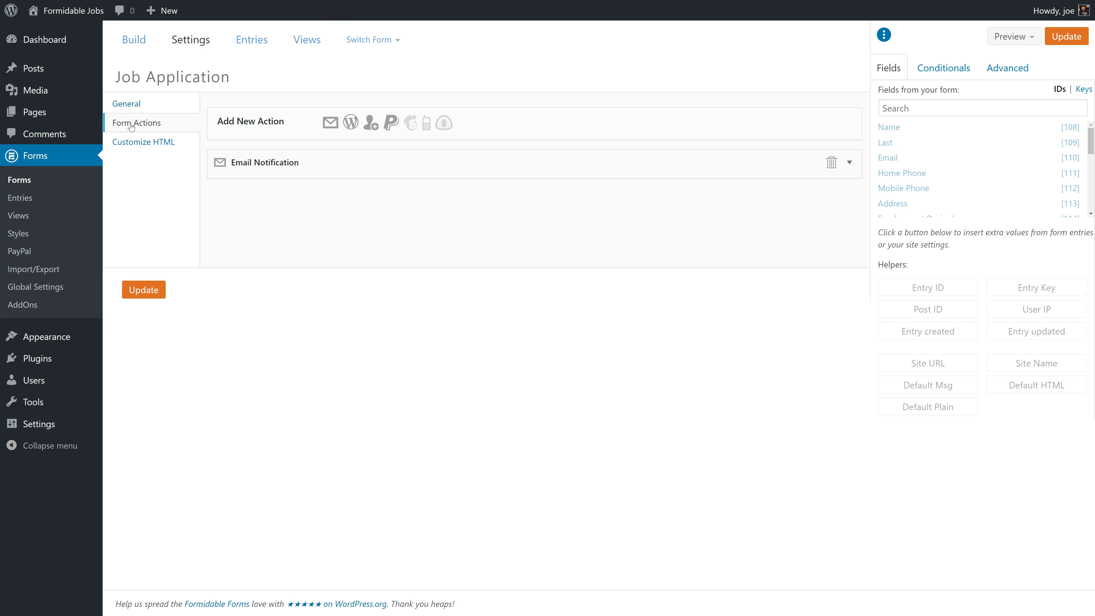
pyautogui.click(322, 170)
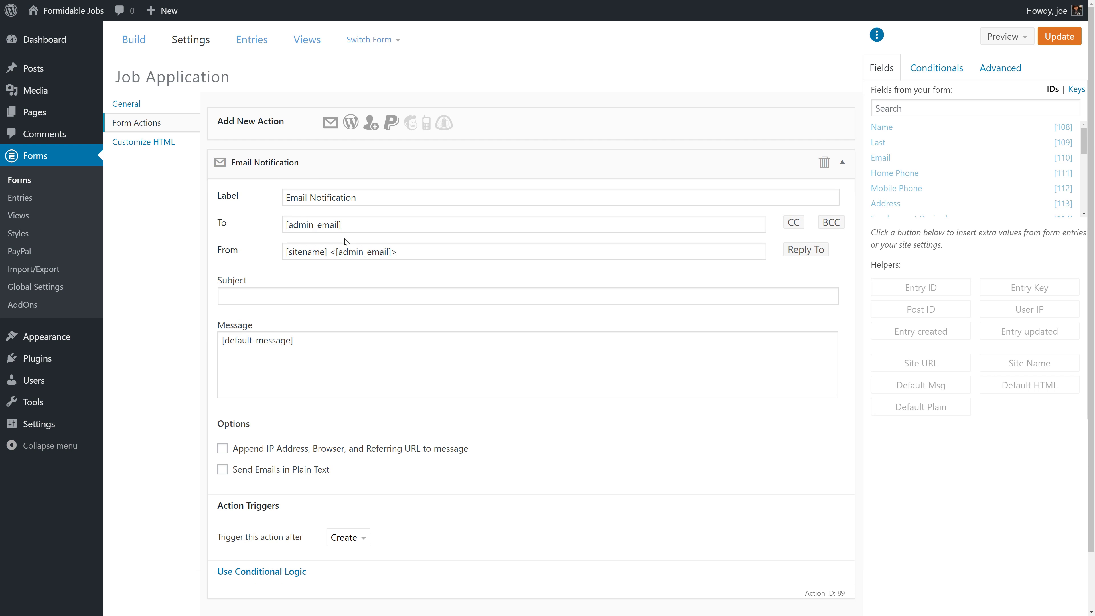
pyautogui.moveTo(341, 225); pyautogui.dragTo(283, 225)
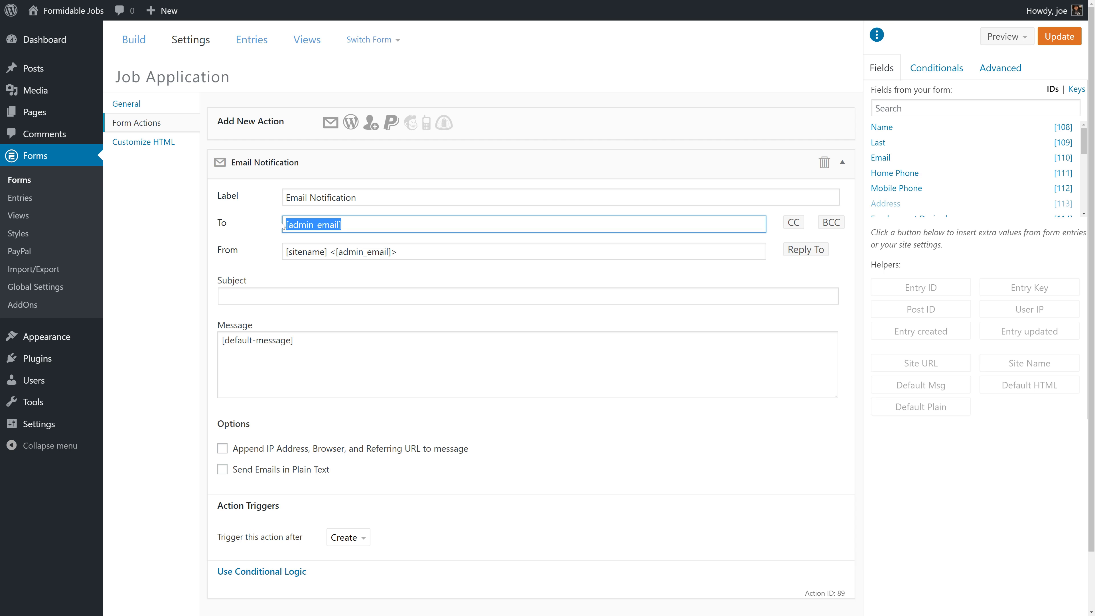
pyautogui.press('BackSpace')
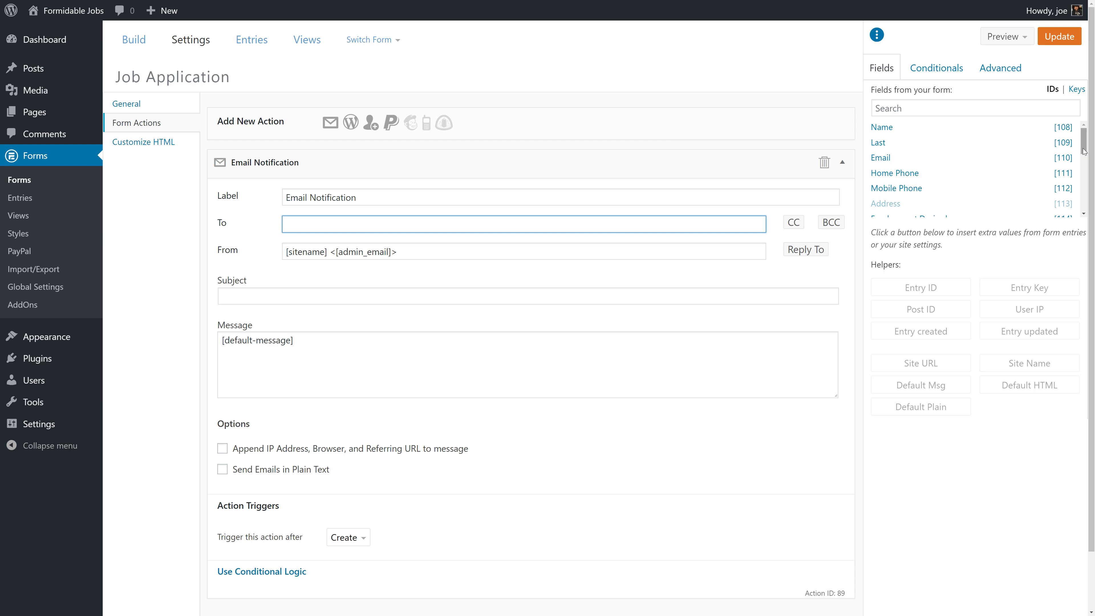
# Step: Insert the job posting's Email field, [116 show=92], as the notification's To address
pyautogui.moveTo(1084, 151)
pyautogui.mouseDown()
pyautogui.moveTo(1084, 195)
pyautogui.moveTo(1084, 166)
pyautogui.mouseUp()
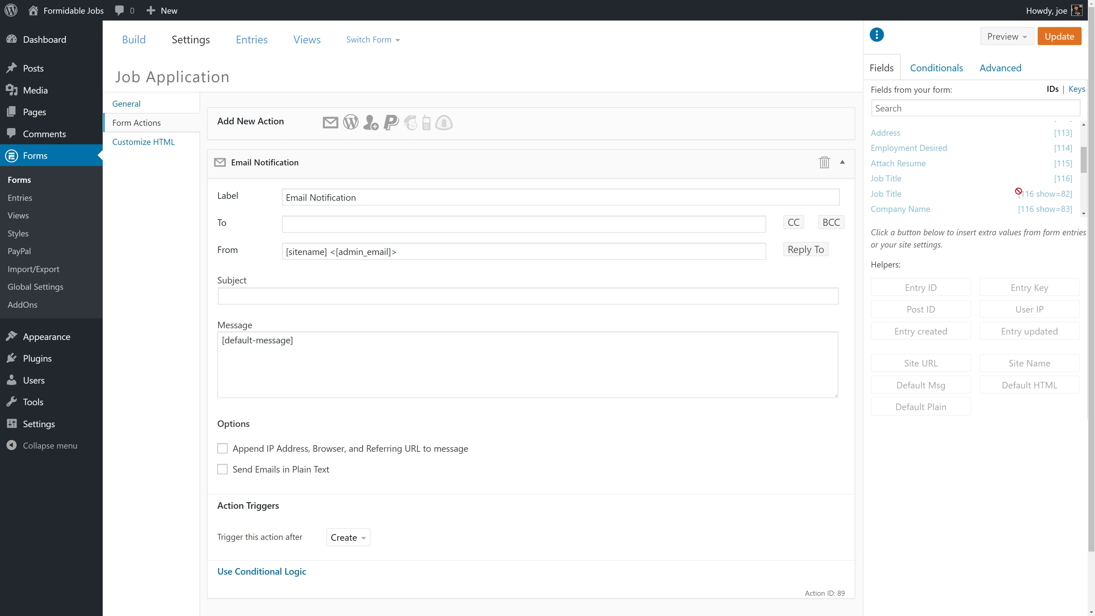
pyautogui.moveTo(1084, 164); pyautogui.dragTo(1084, 176)
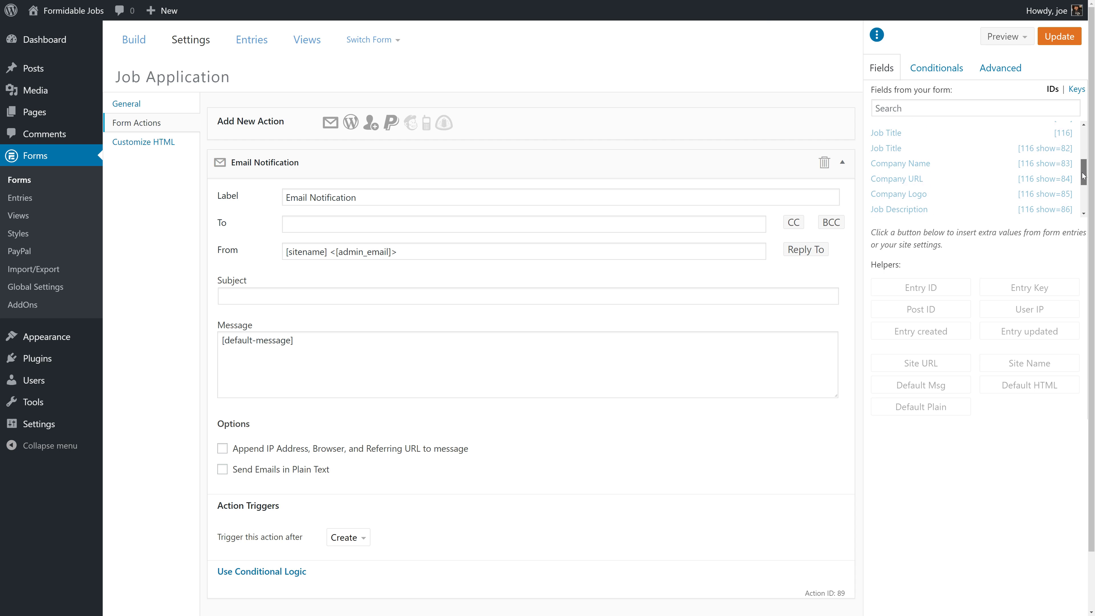
pyautogui.click(673, 224)
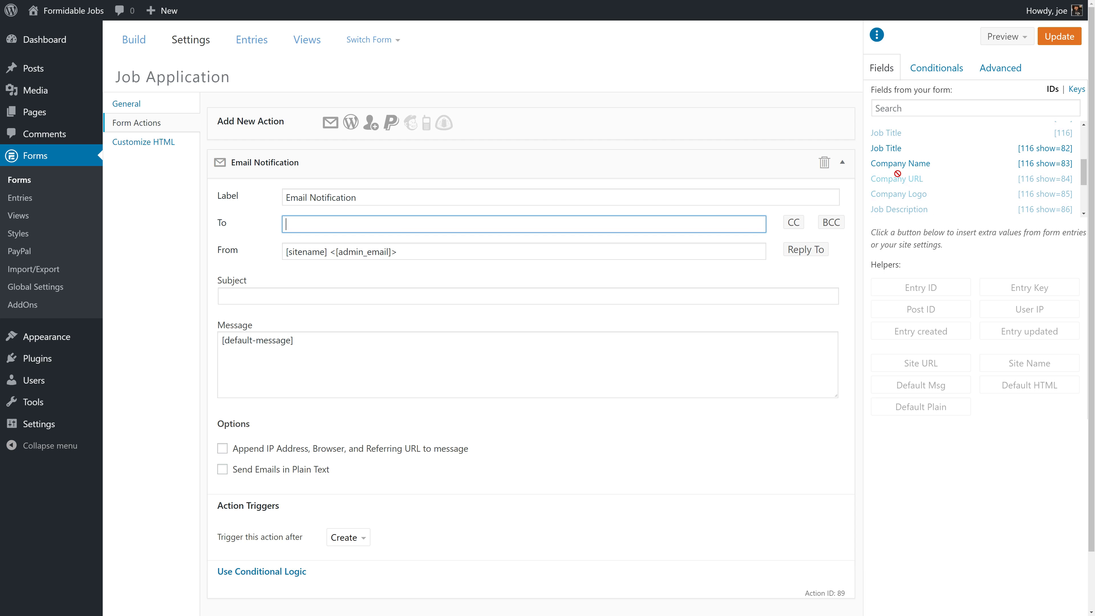
pyautogui.click(1084, 214)
pyautogui.click(1084, 214)
pyautogui.click(1084, 214)
pyautogui.click(1084, 214)
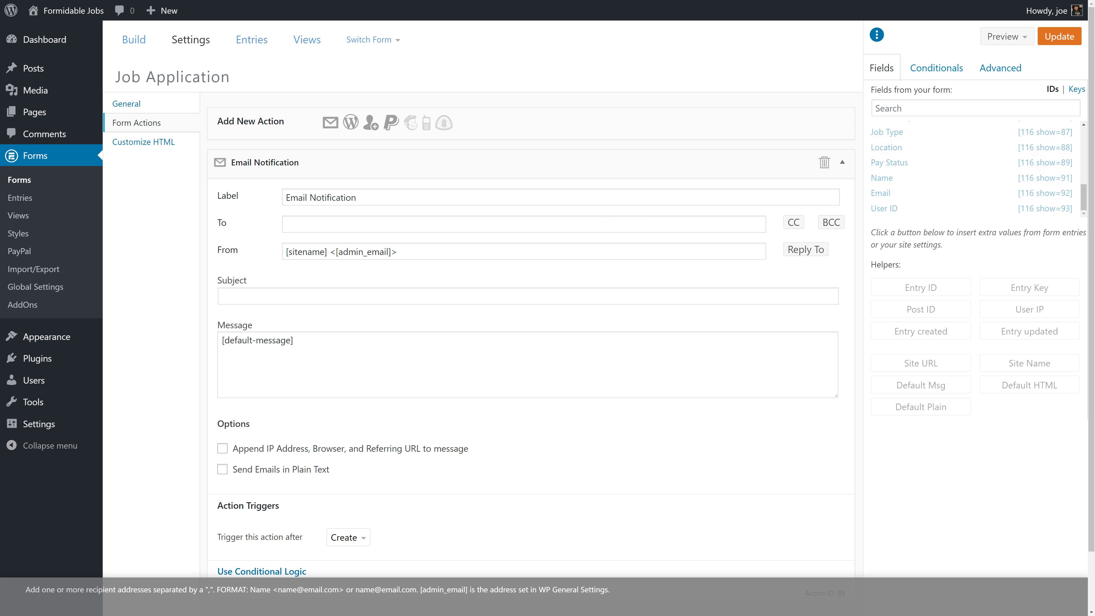
pyautogui.click(673, 224)
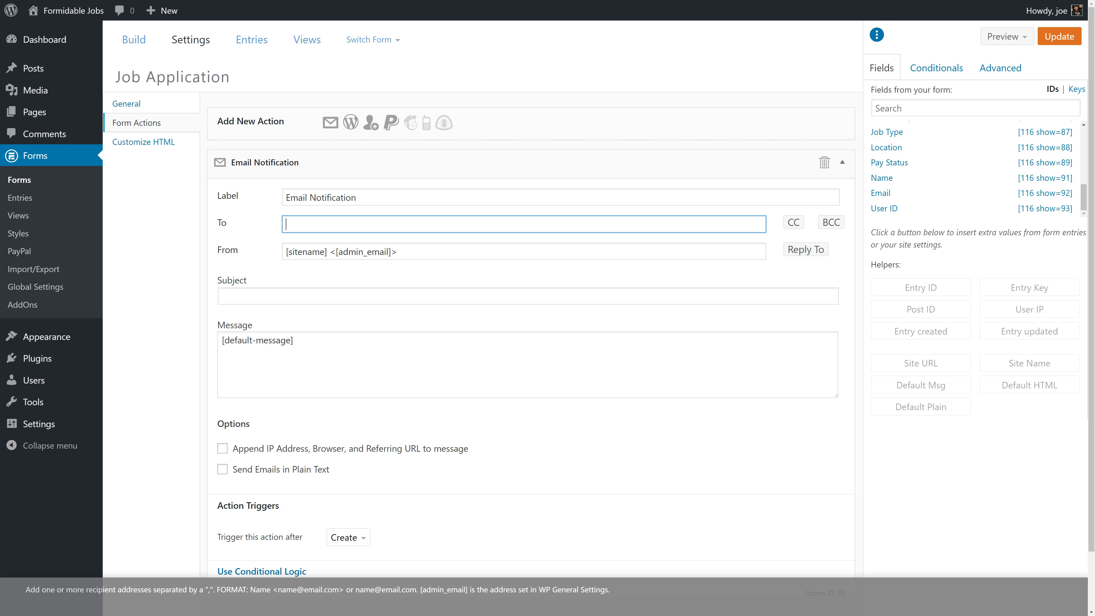
pyautogui.click(882, 193)
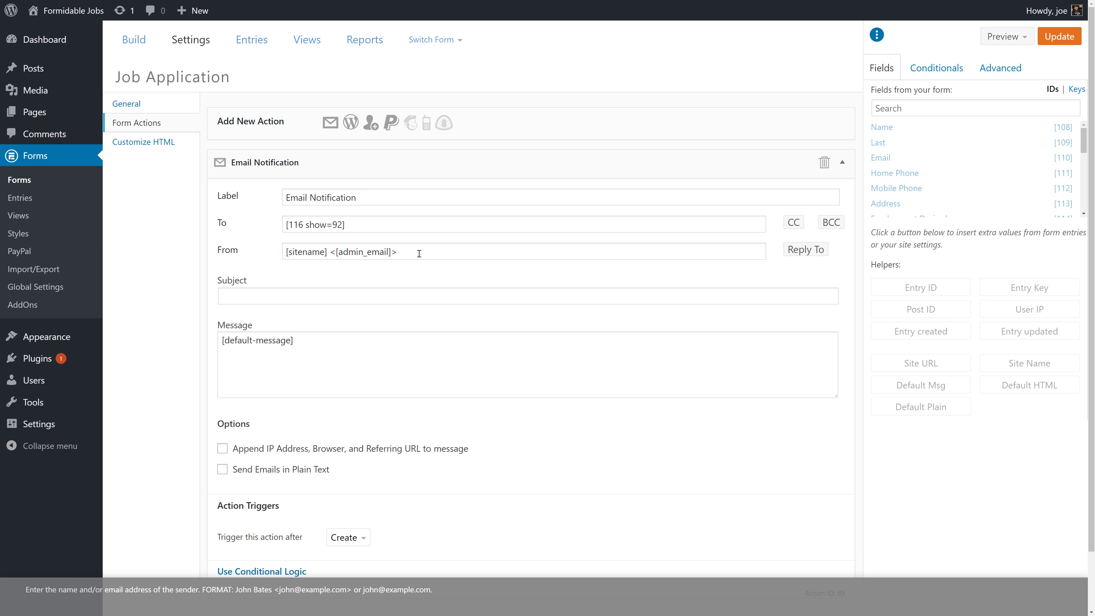
pyautogui.moveTo(415, 251); pyautogui.dragTo(258, 271)
pyautogui.click(257, 271)
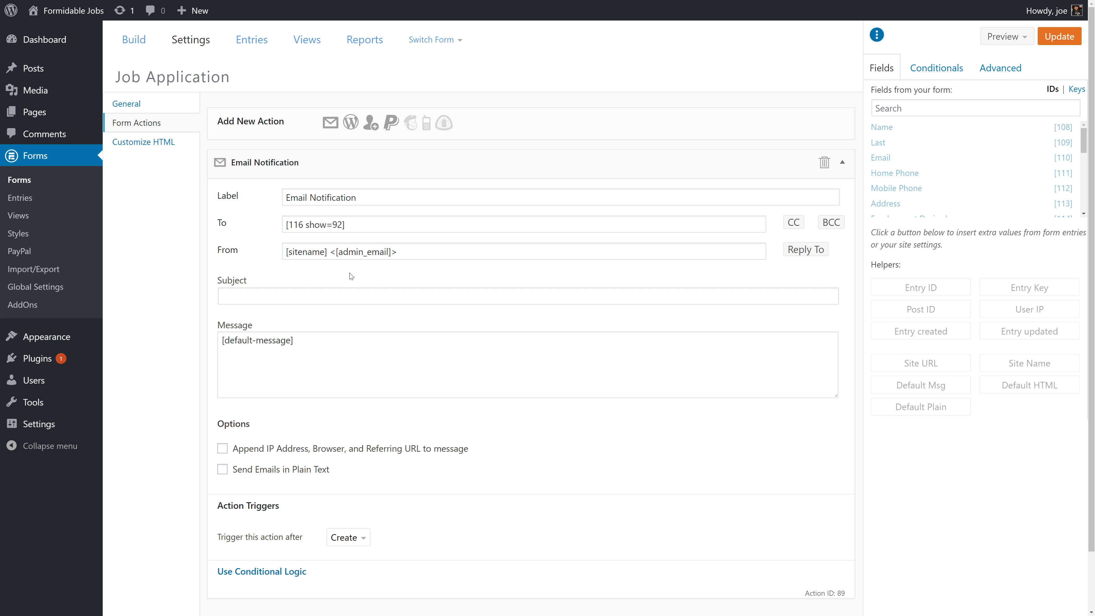
pyautogui.moveTo(84, 427)
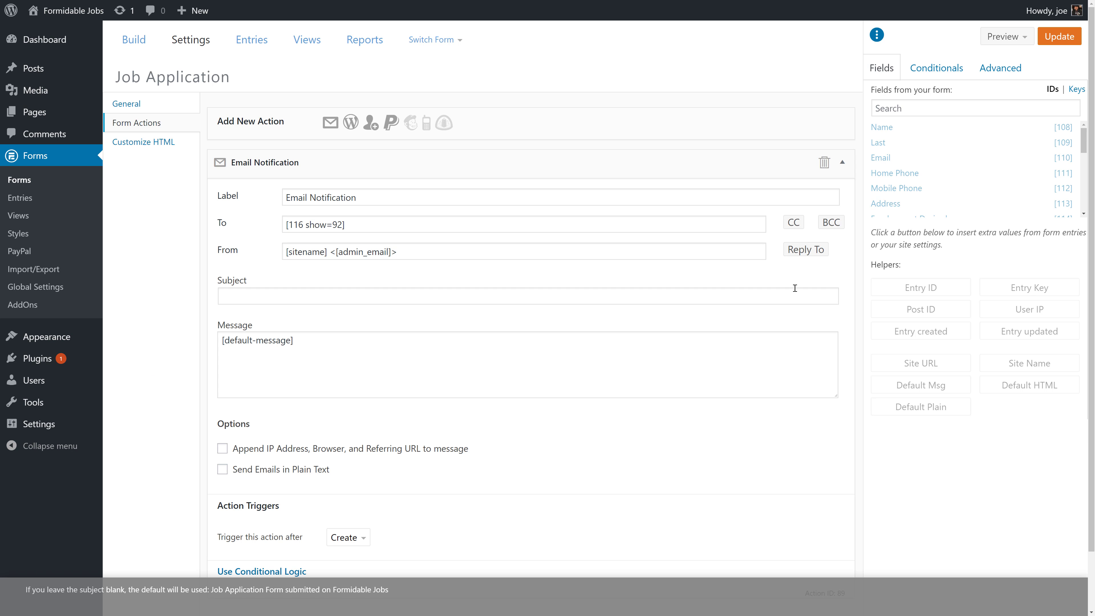
# Step: Add a Reply To address to the email notification using the applicant's name and email fields: [108] [109] <[110]>
pyautogui.click(811, 250)
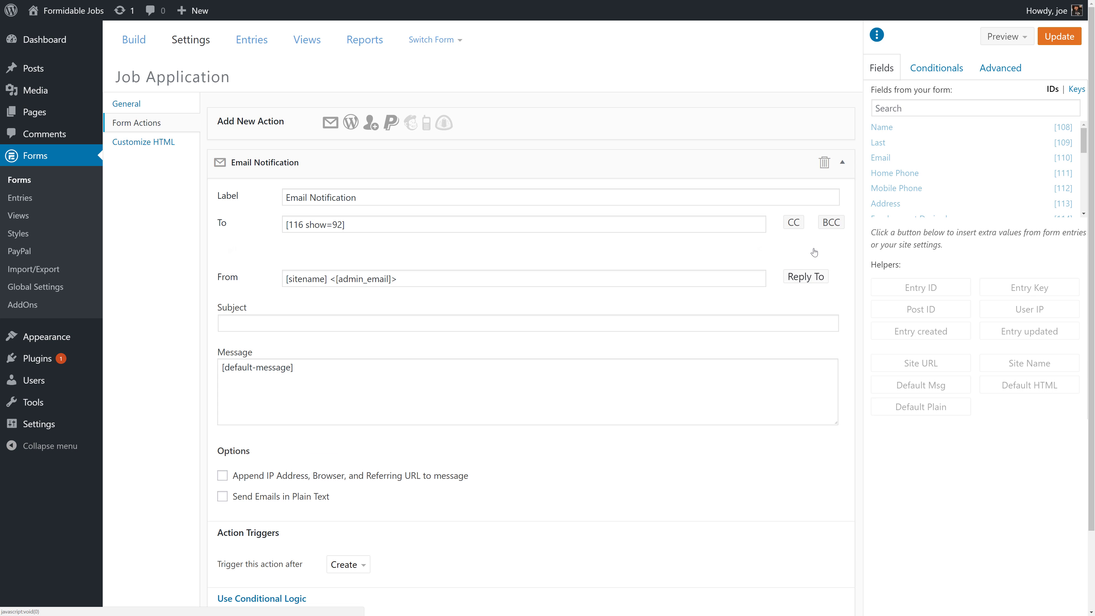
pyautogui.click(355, 254)
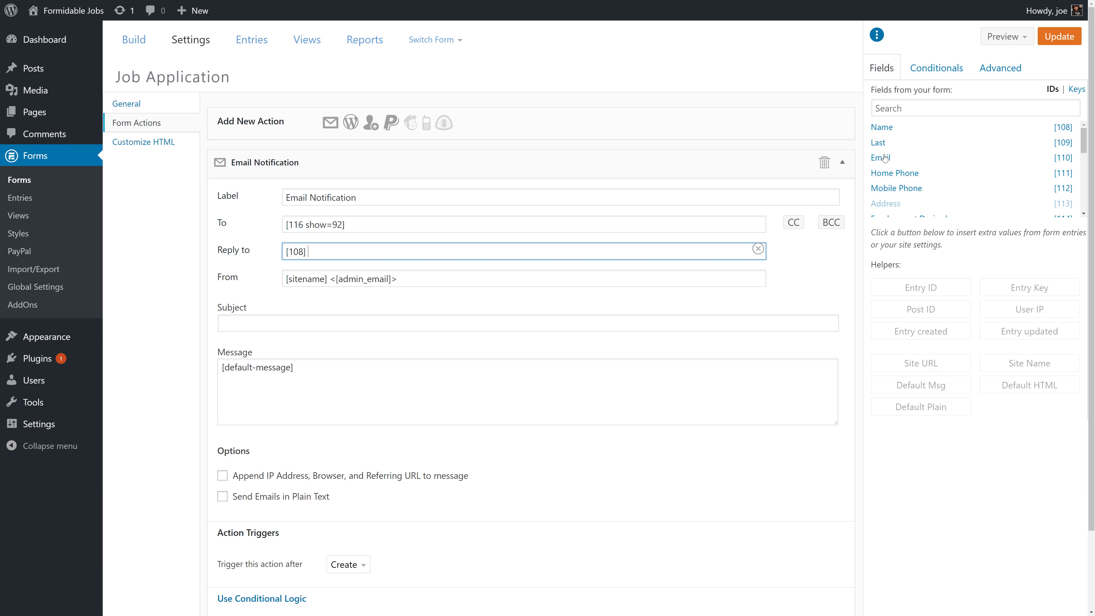
pyautogui.click(880, 143)
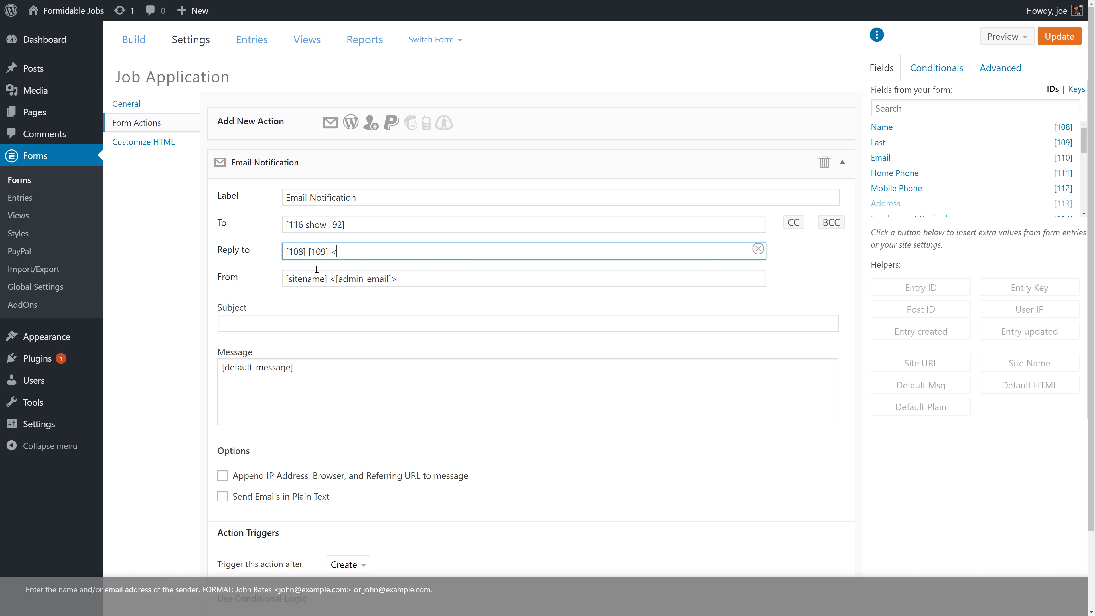
pyautogui.write('<')
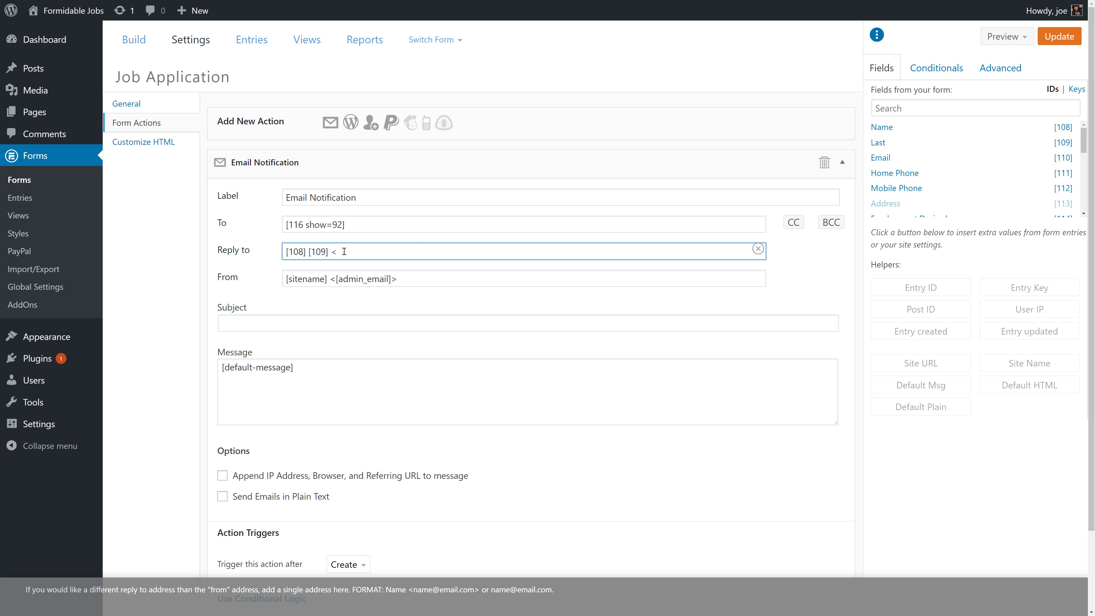
pyautogui.click(881, 158)
pyautogui.write('>')
# Step: Set the notification's subject to "Job Application for [116 show=82]" and save the form settings
pyautogui.click(311, 329)
pyautogui.write('Job A')
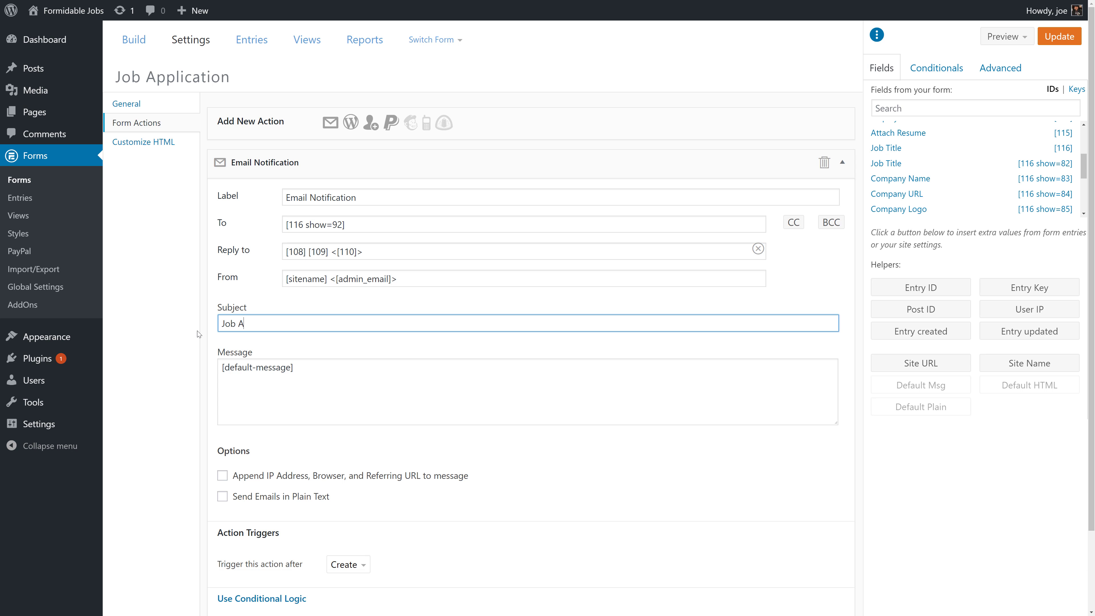
pyautogui.write('pplication for')
pyautogui.click(891, 168)
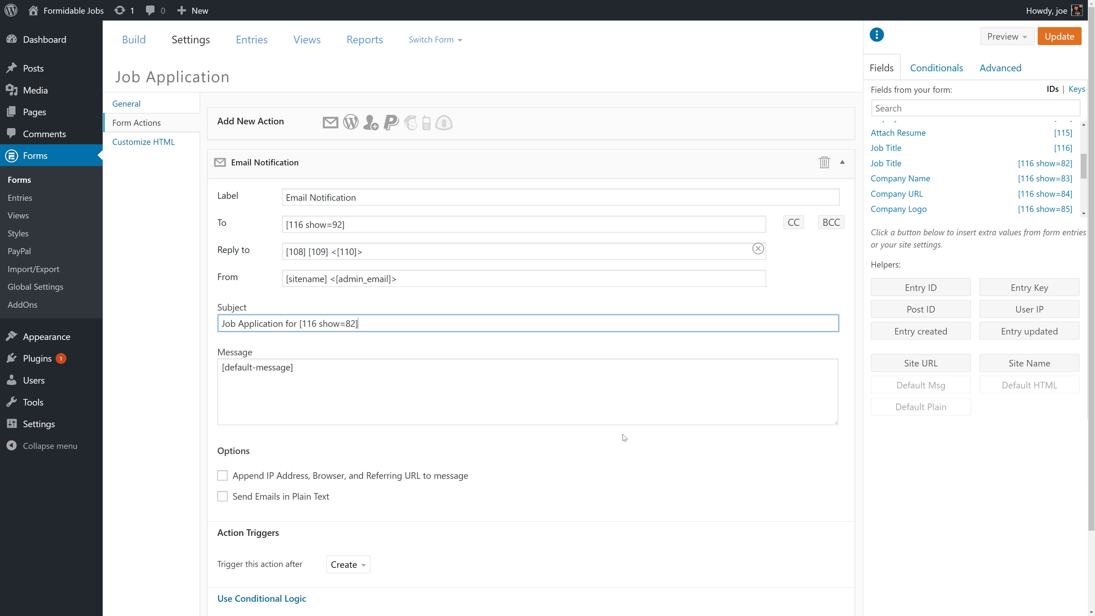
pyautogui.click(1054, 39)
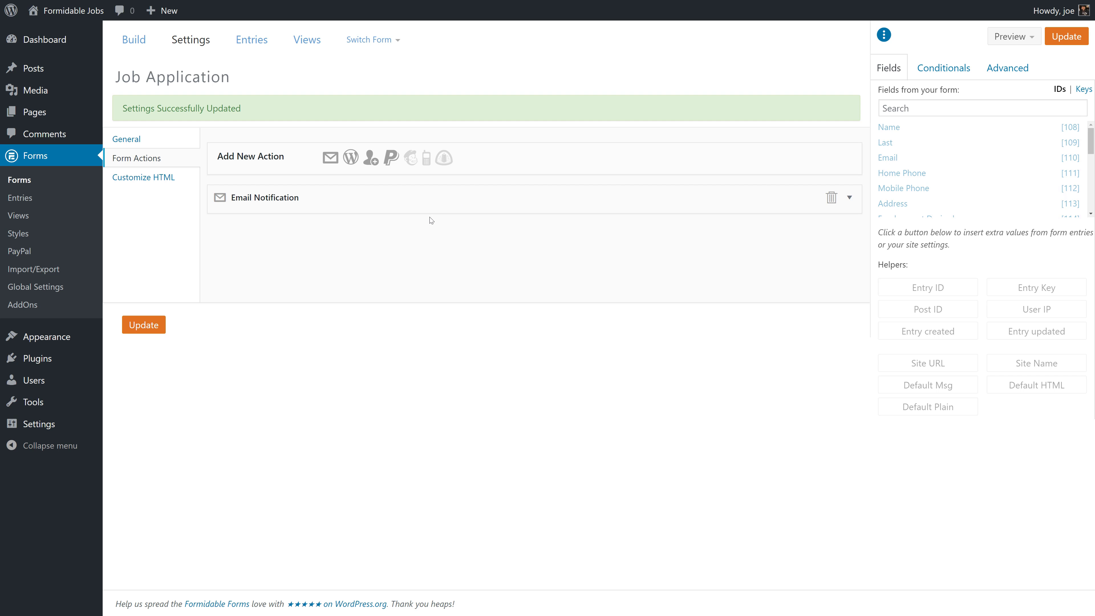
# Step: Open the Job Listings view and show its Detail Page content
pyautogui.click(33, 216)
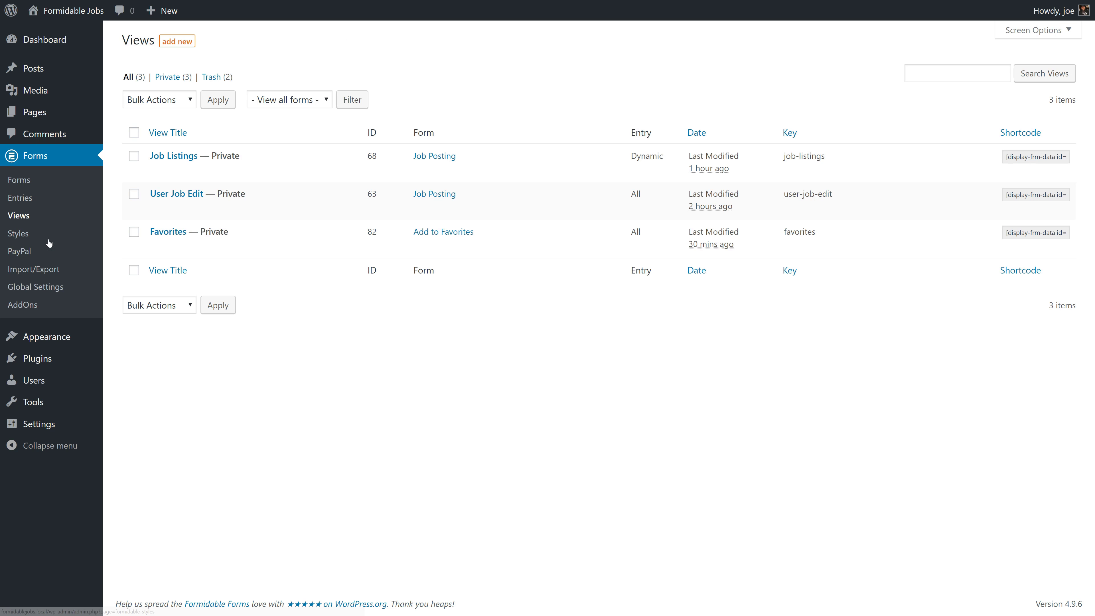
pyautogui.click(174, 156)
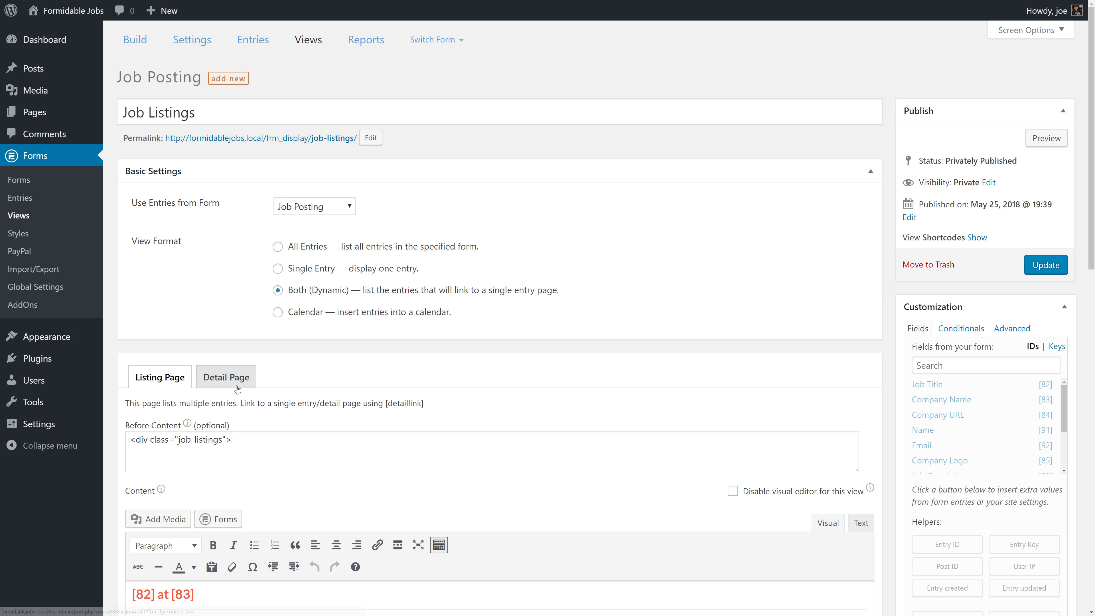
pyautogui.click(241, 376)
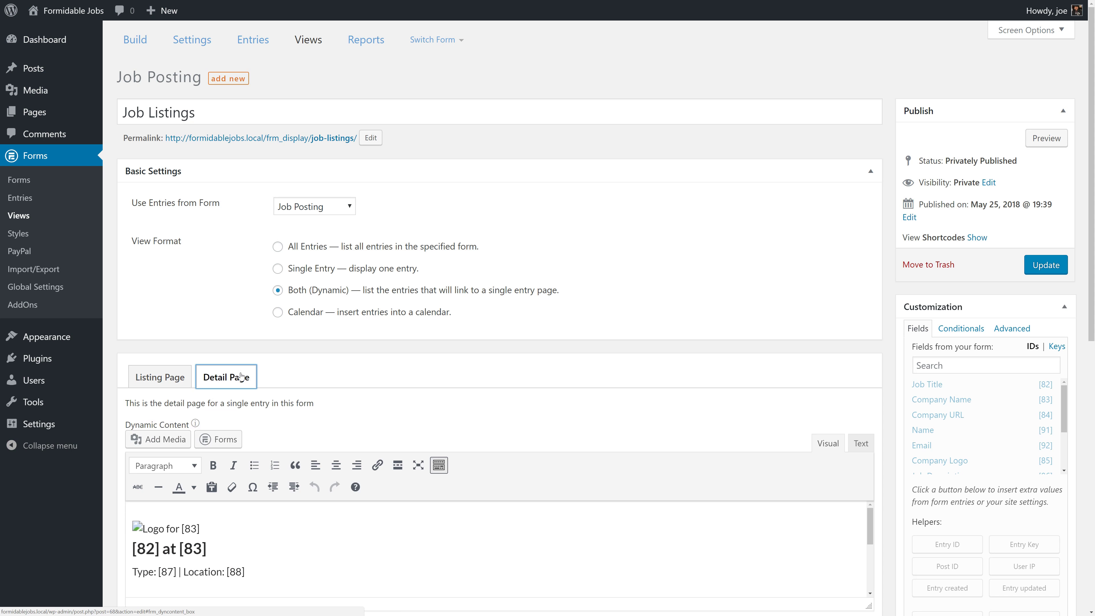
# Step: Insert a horizontal line in the detail page content below the [formidable id="11" minimize="1"] shortcode
pyautogui.scroll(-5, 354, 366)
pyautogui.click(297, 307)
pyautogui.scroll(-3, 297, 305)
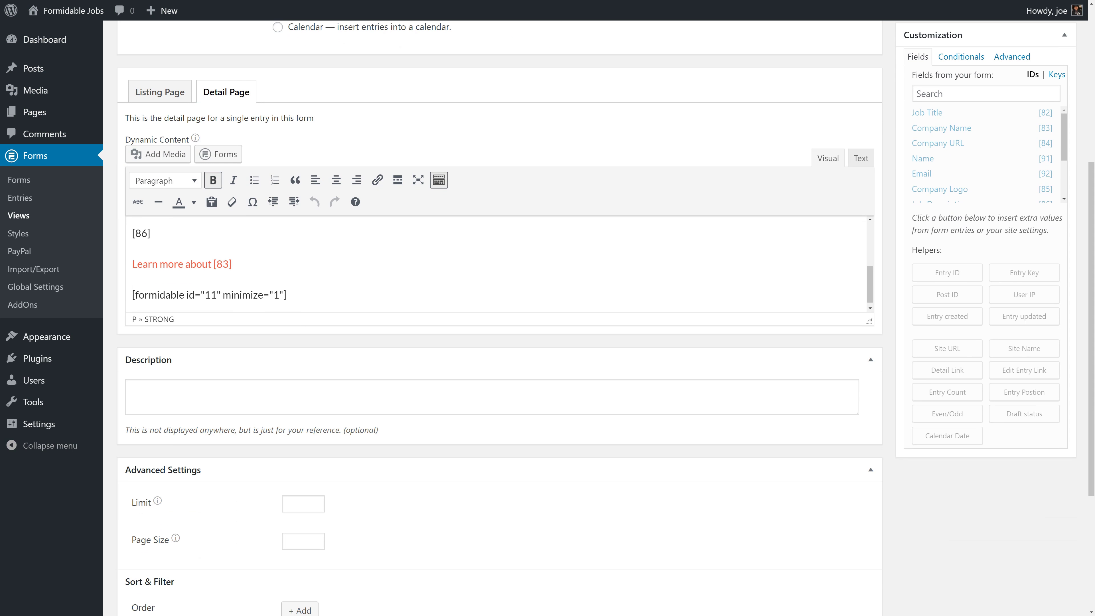
pyautogui.scroll(-2, 317, 259)
pyautogui.click(317, 214)
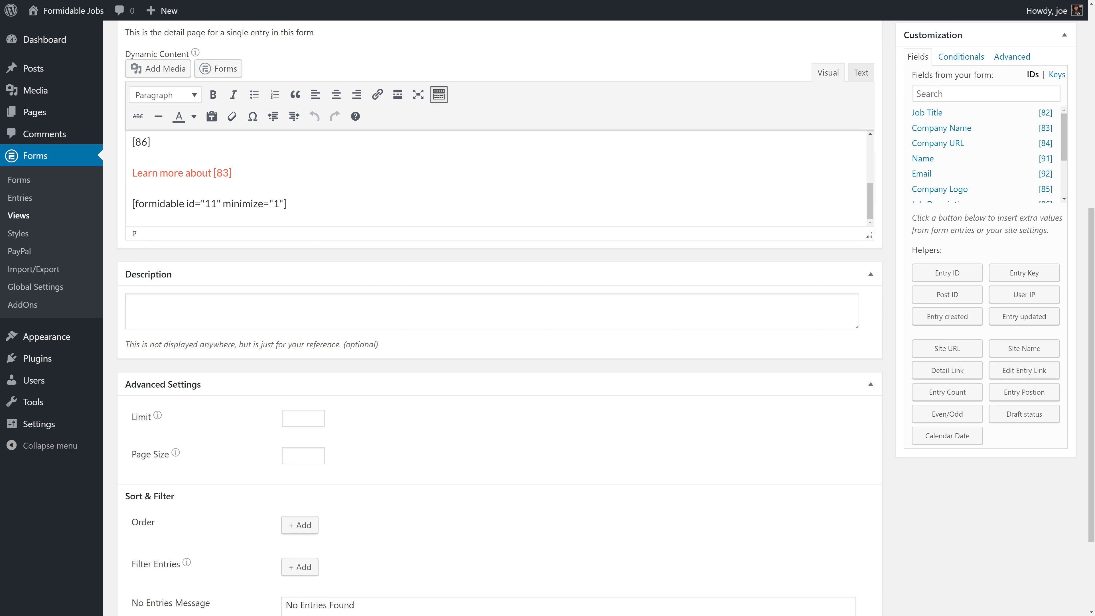
pyautogui.click(159, 117)
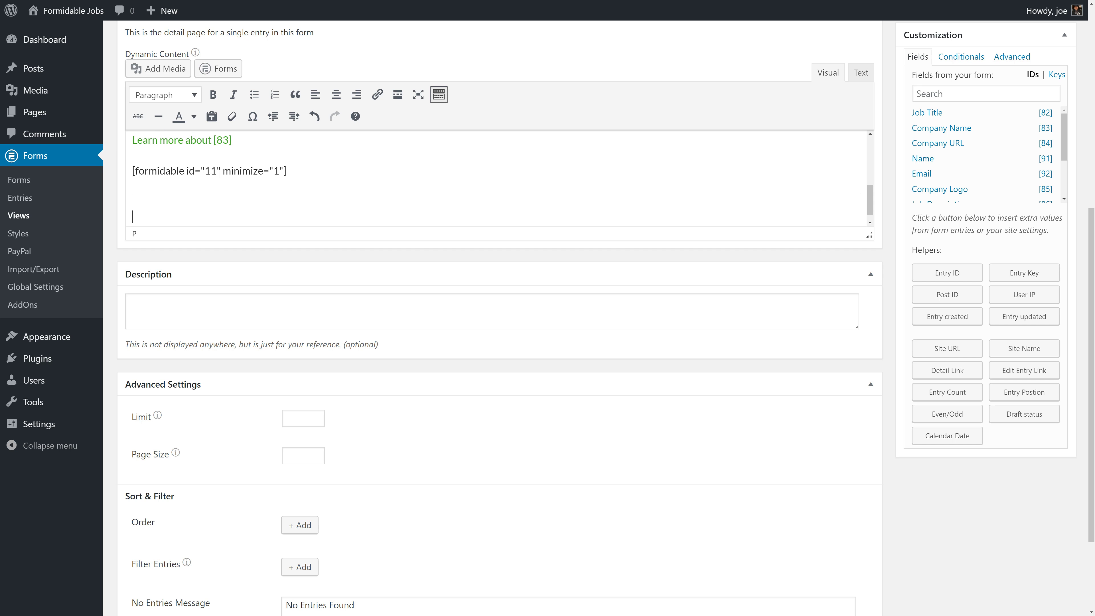
# Step: Add the text "Apply for the Job" below the horizontal line and format it as a heading
pyautogui.write('Apply for the Job')
pyautogui.moveTo(210, 217); pyautogui.dragTo(132, 217)
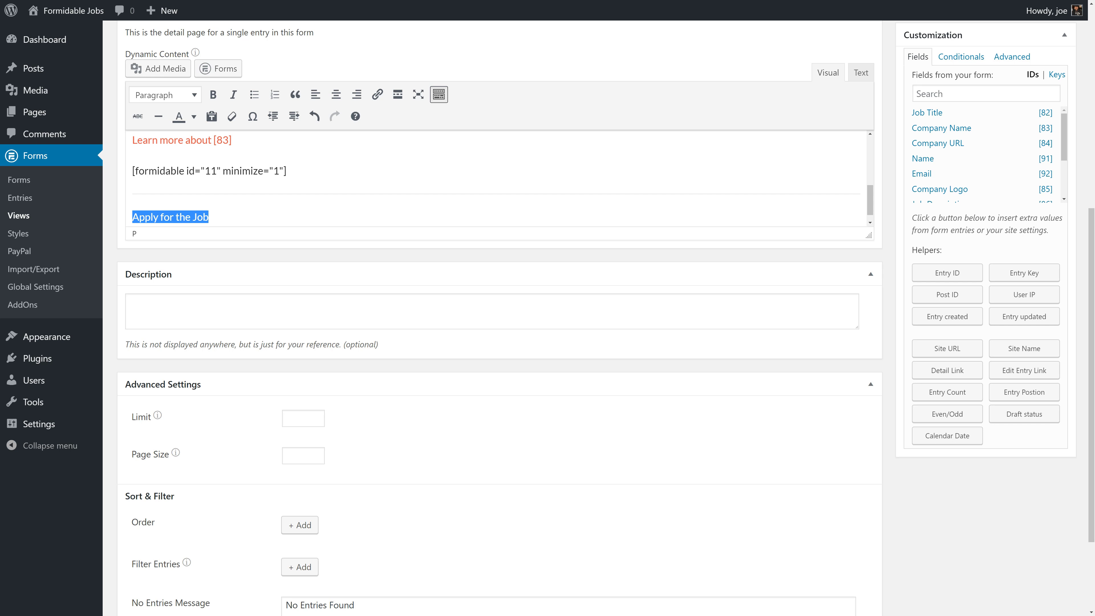
pyautogui.click(165, 96)
pyautogui.click(171, 192)
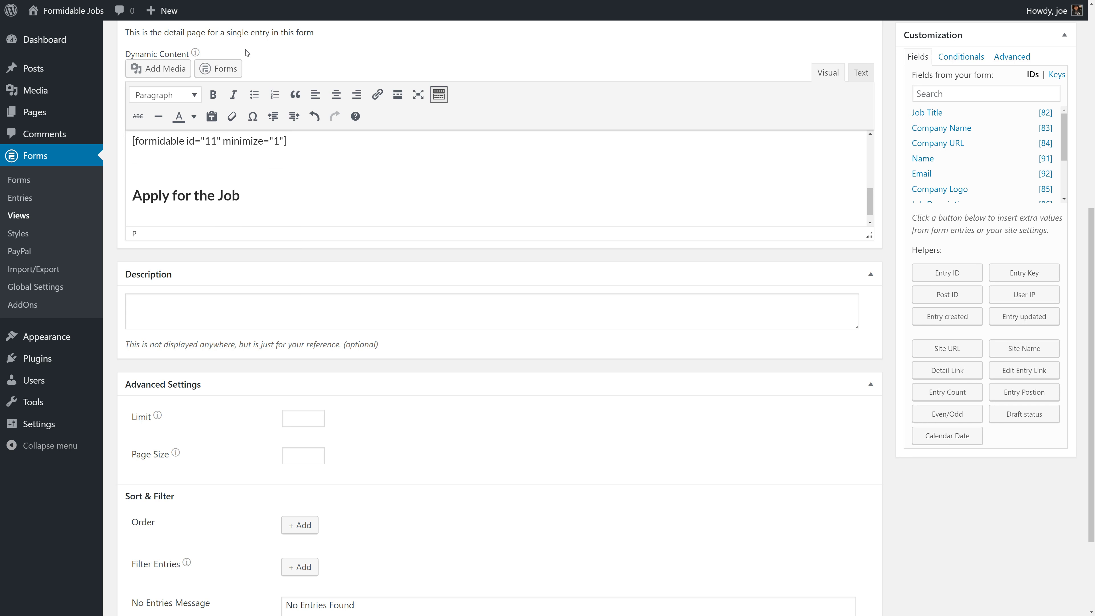
# Step: Insert the Job Application form below the "Apply for the Job" heading and update the view
pyautogui.click(231, 69)
pyautogui.click(332, 73)
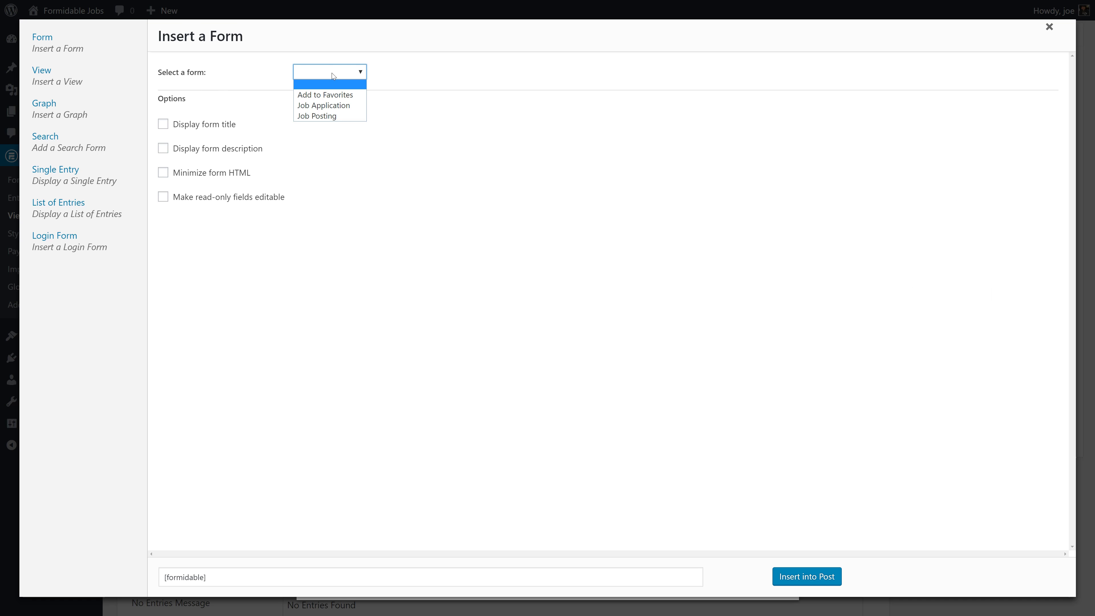
pyautogui.click(336, 106)
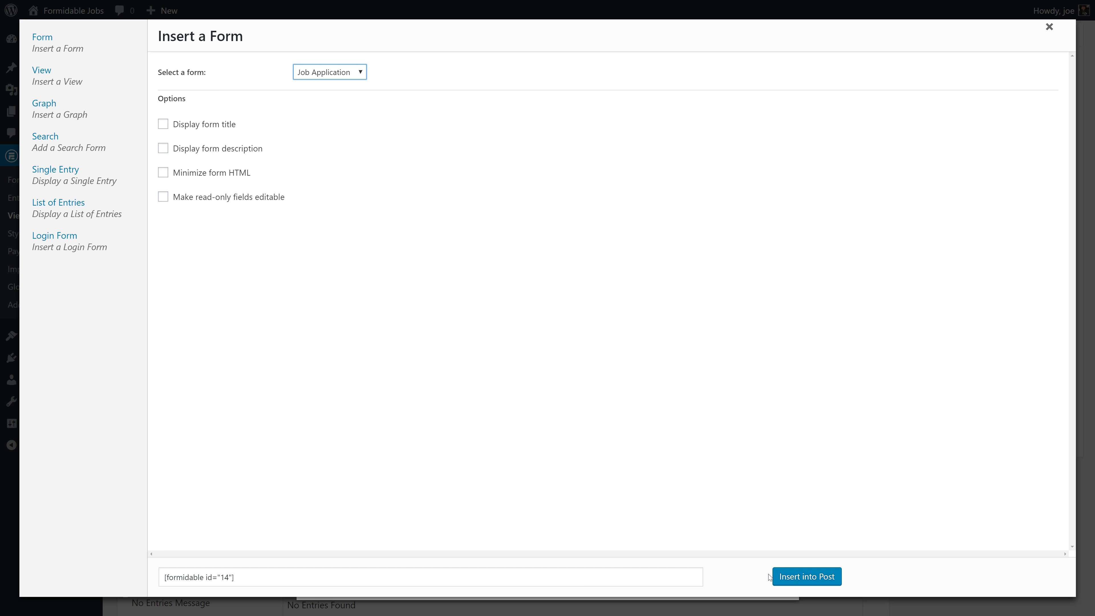
pyautogui.click(781, 580)
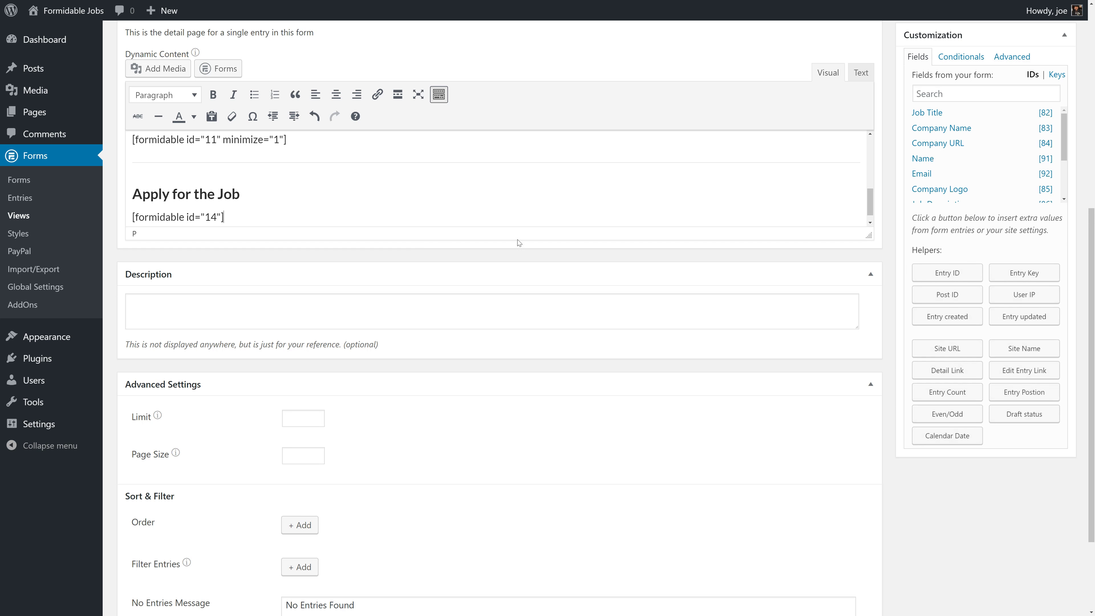
pyautogui.scroll(8, 722, 409)
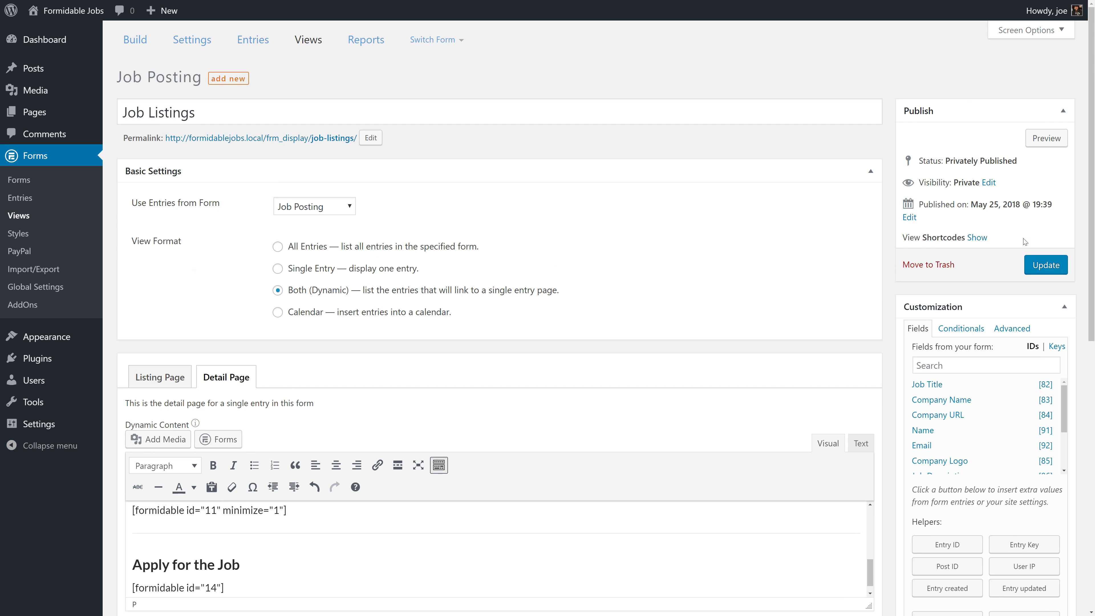
pyautogui.click(1047, 264)
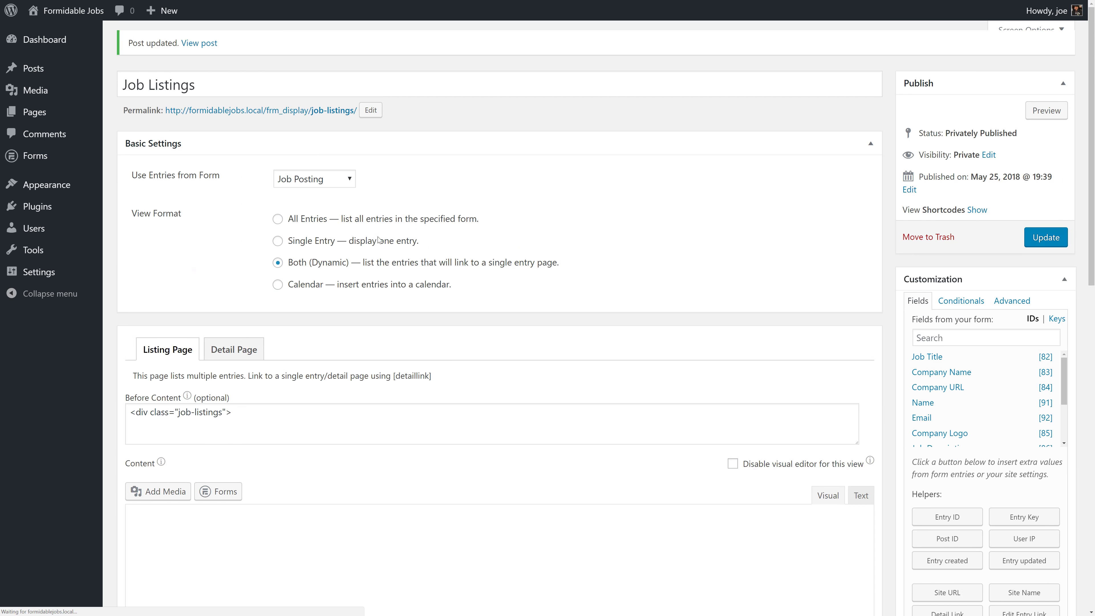
# Step: Visit the public site and examine the application form on the Copywriter at Apple job page
pyautogui.click(87, 12)
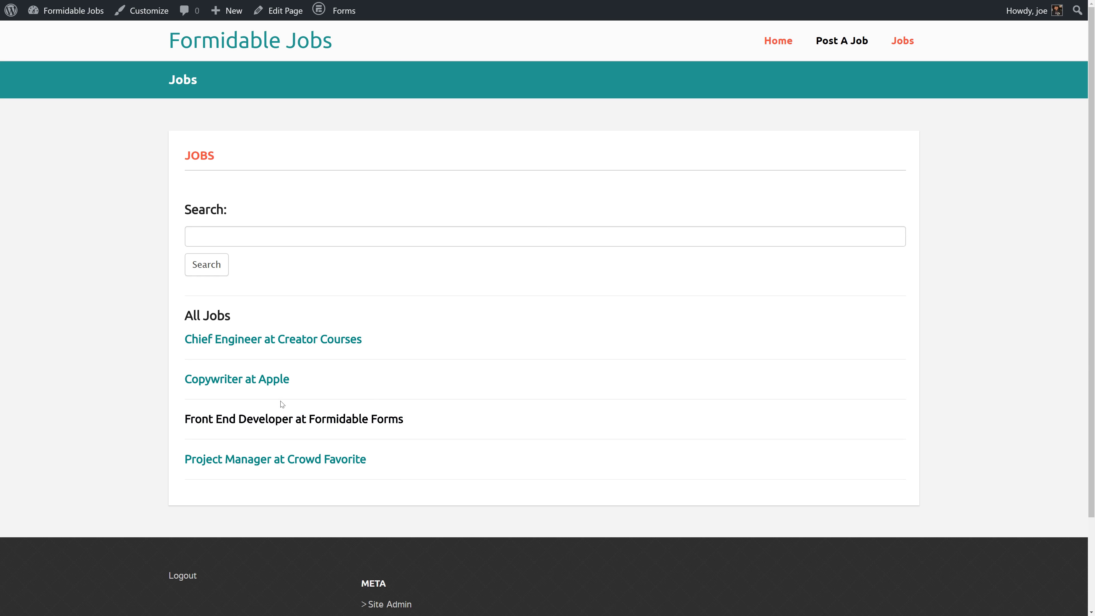
pyautogui.click(260, 379)
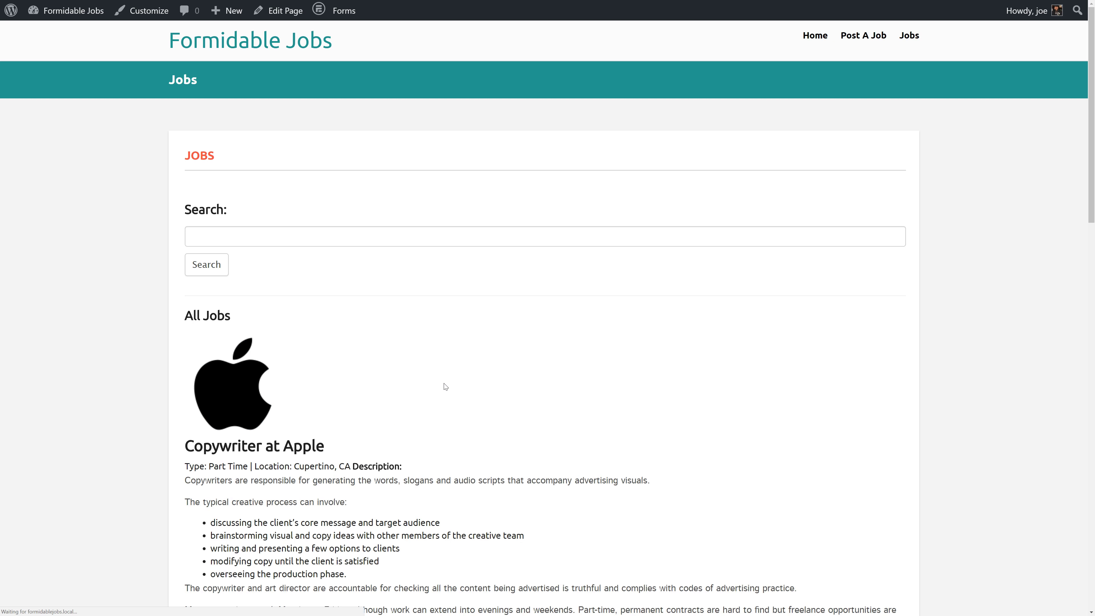
pyautogui.scroll(-3, 340, 374)
pyautogui.scroll(-6, 340, 374)
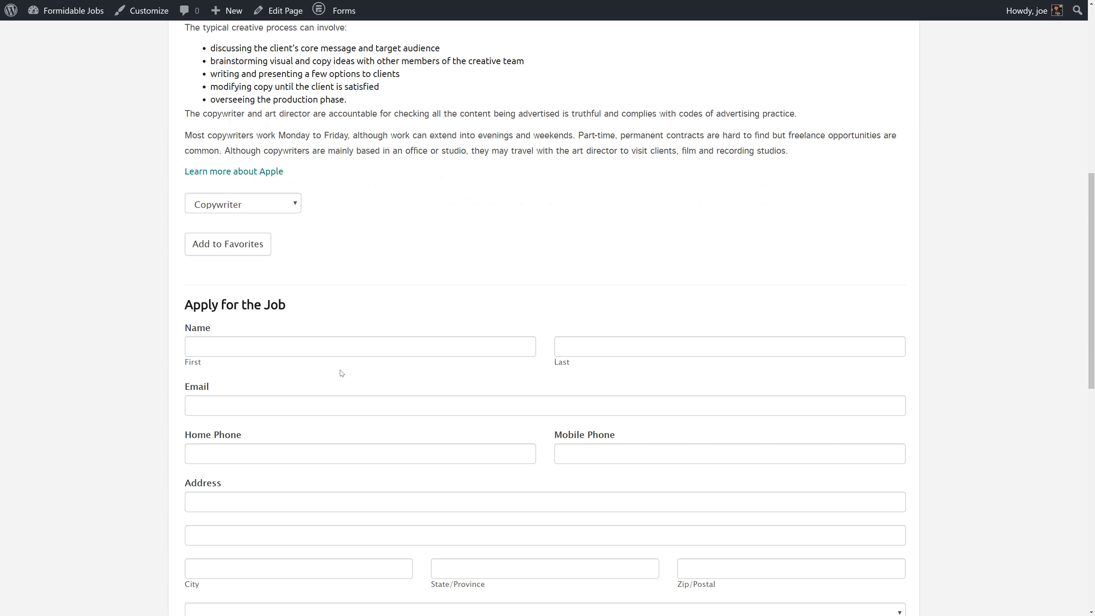
# Step: Submit the application for the Copywriter job, switch to MailHog and open the "Job Application for Copywriter" email
pyautogui.scroll(-10, 341, 373)
pyautogui.click(208, 354)
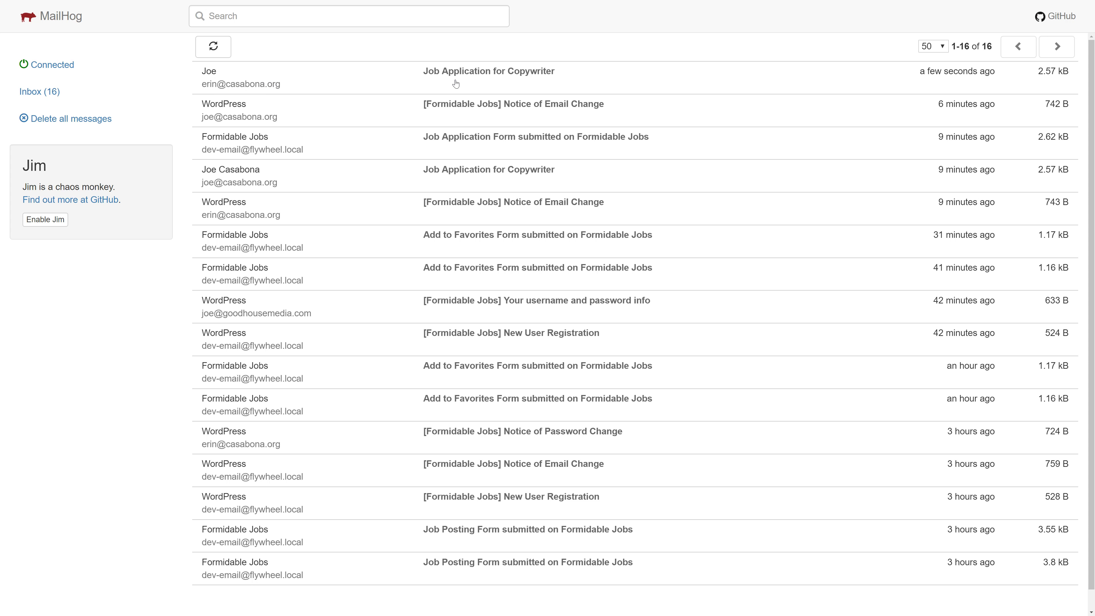
pyautogui.click(488, 82)
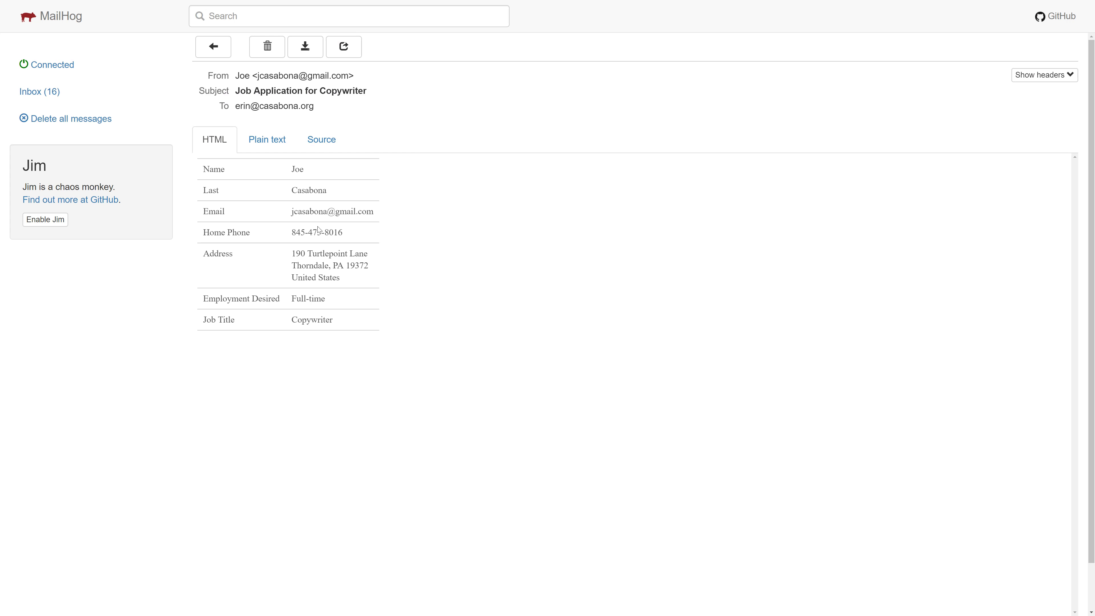